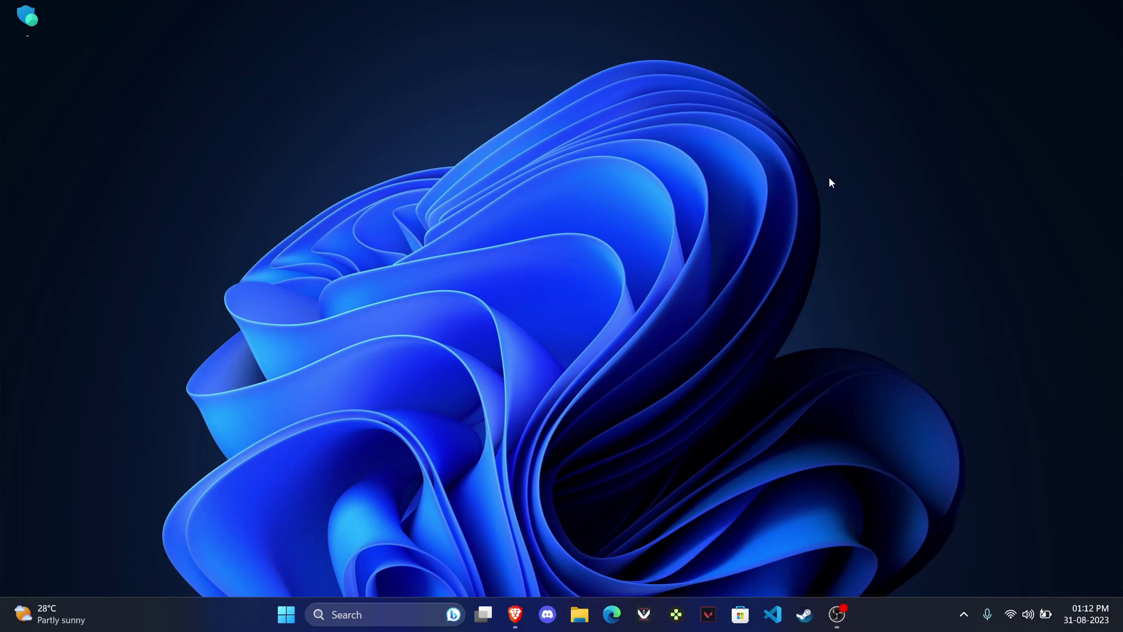
- Save the Animaze launcher installer to the Downloads folder from Brave
click(527, 614)
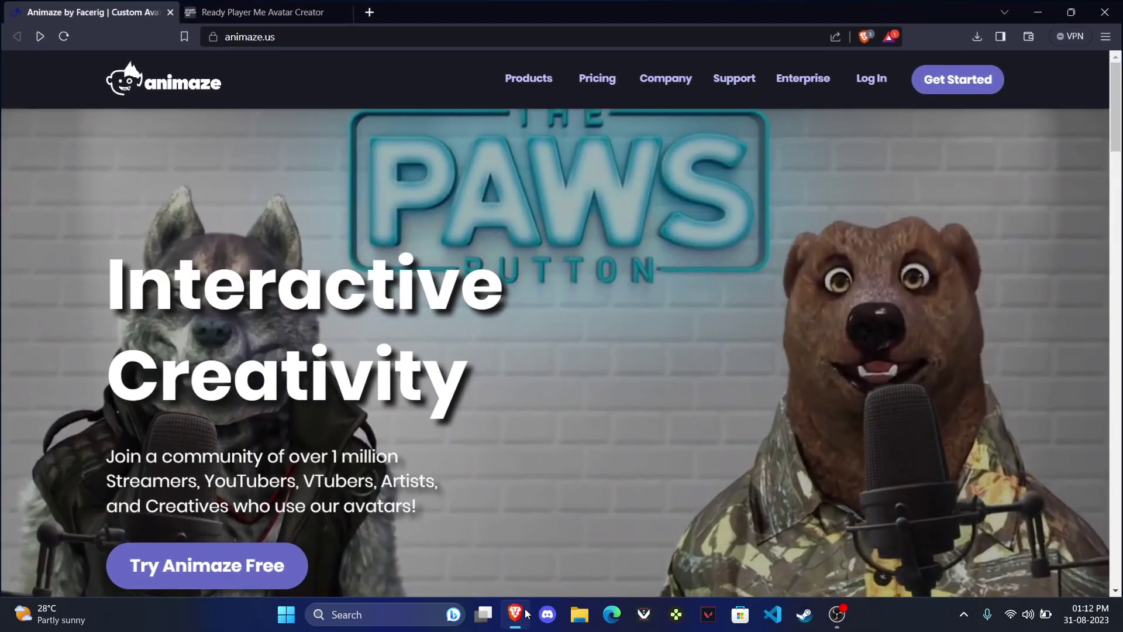
scroll(544, 336, down, 3)
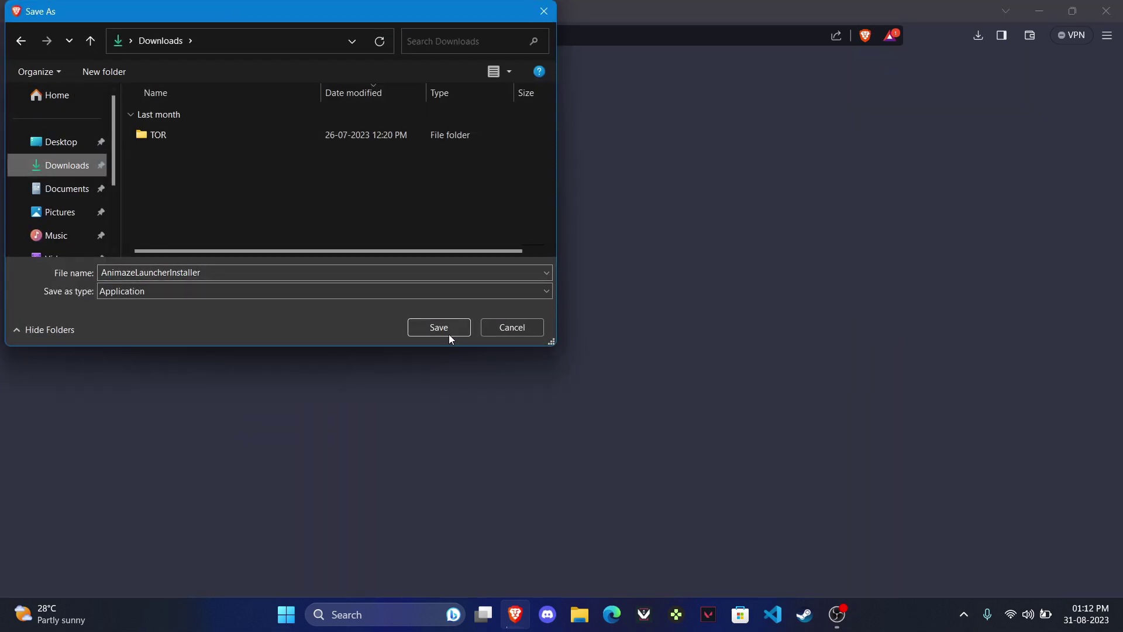
click(450, 328)
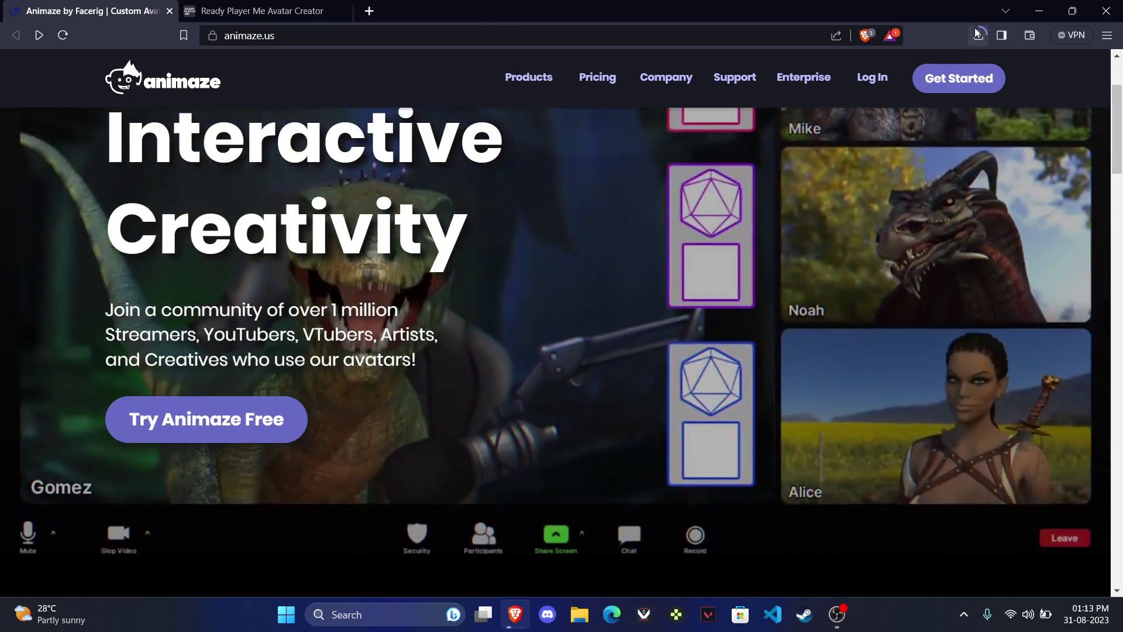
- Cancel the duplicate in-progress installer download and minimize Brave to the desktop
click(977, 32)
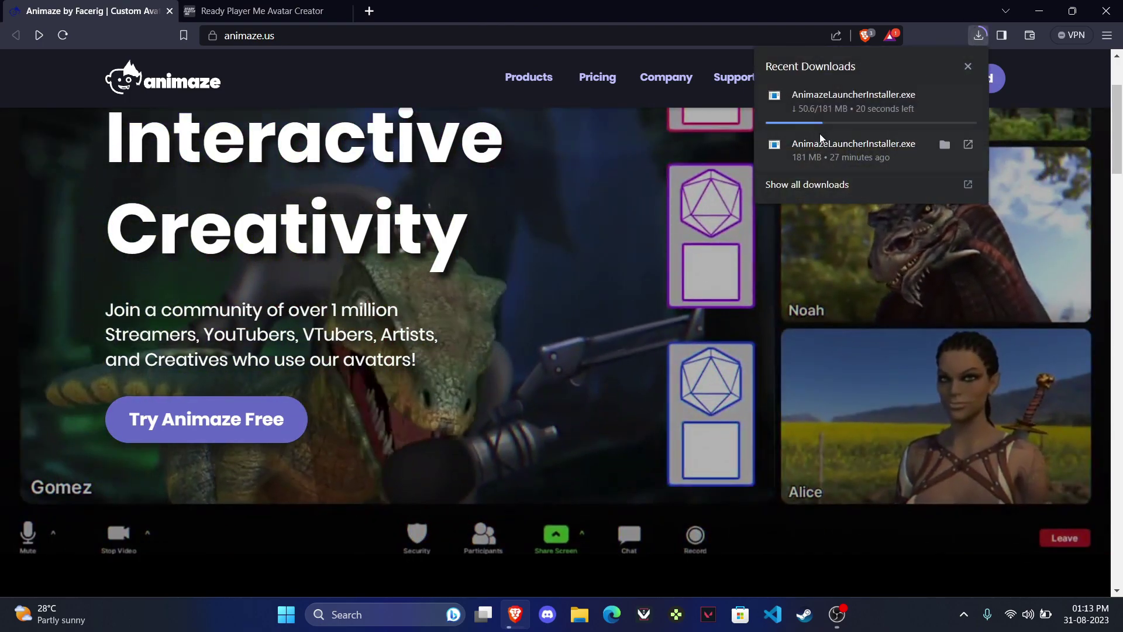
click(967, 97)
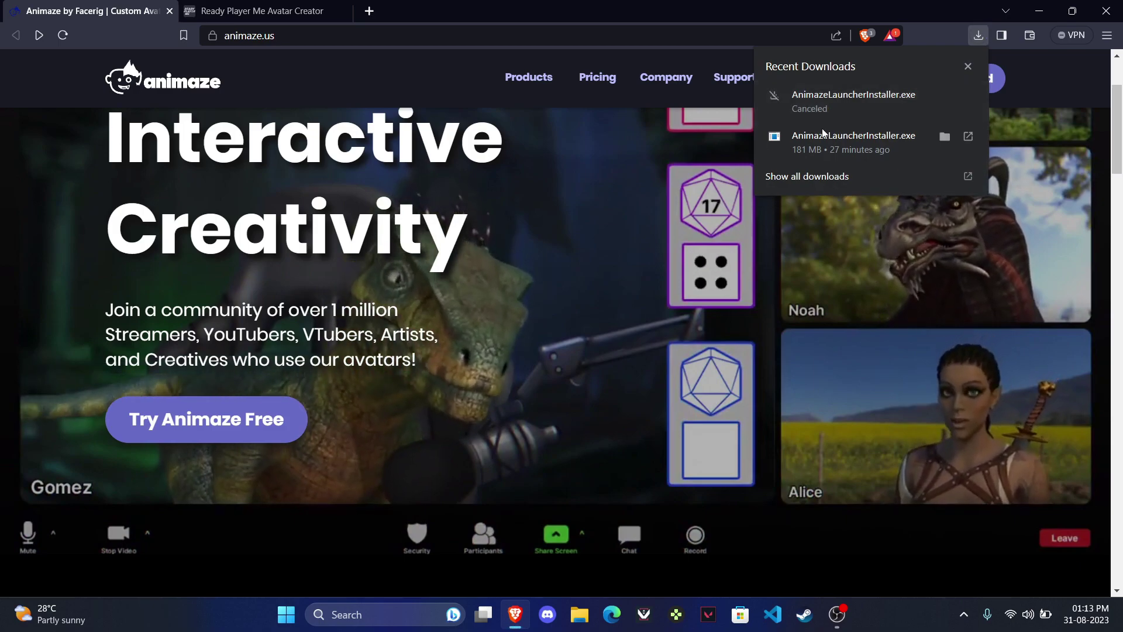
click(978, 35)
scroll(971, 88, up, 2)
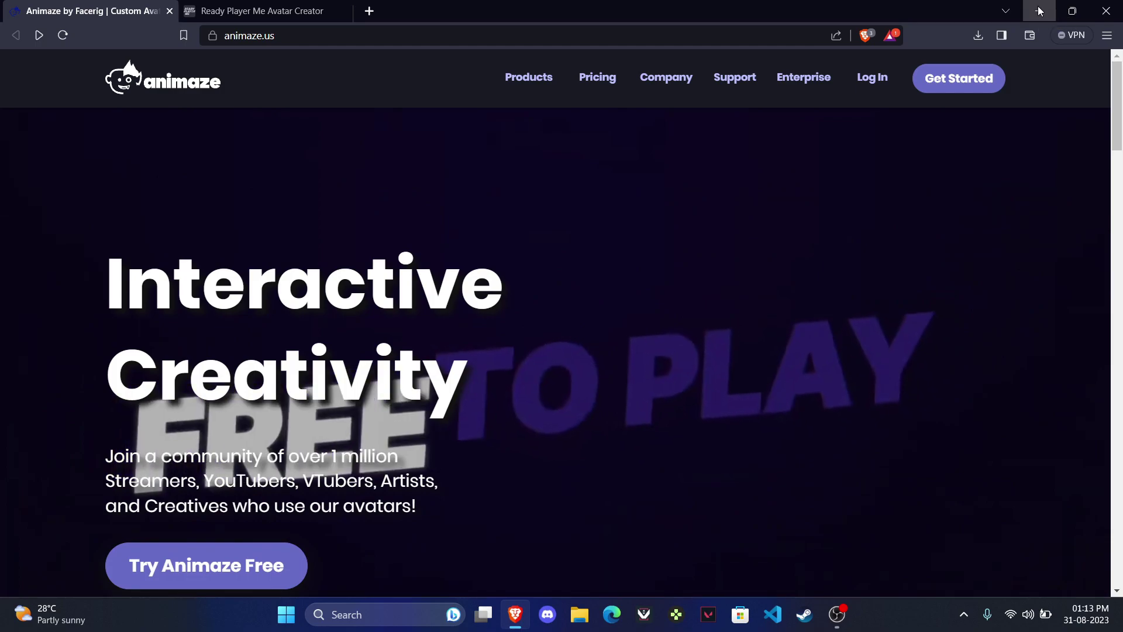
click(1039, 11)
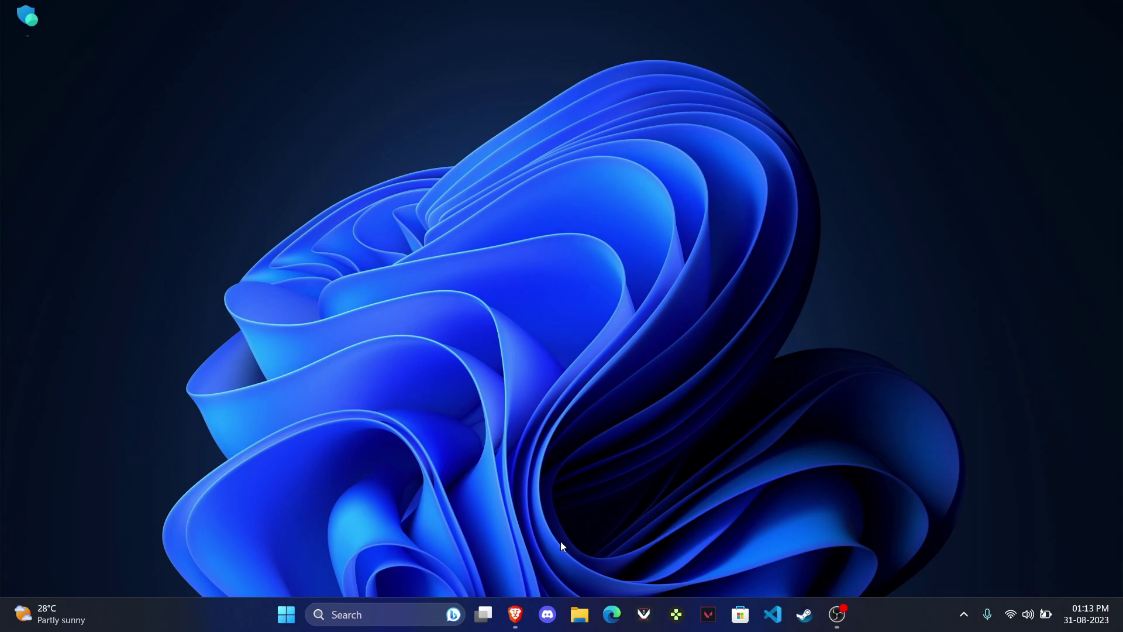
- Search Windows for Animaze and launch Animaze Launcher, showing Animaze and Animaze Editor
key(super)
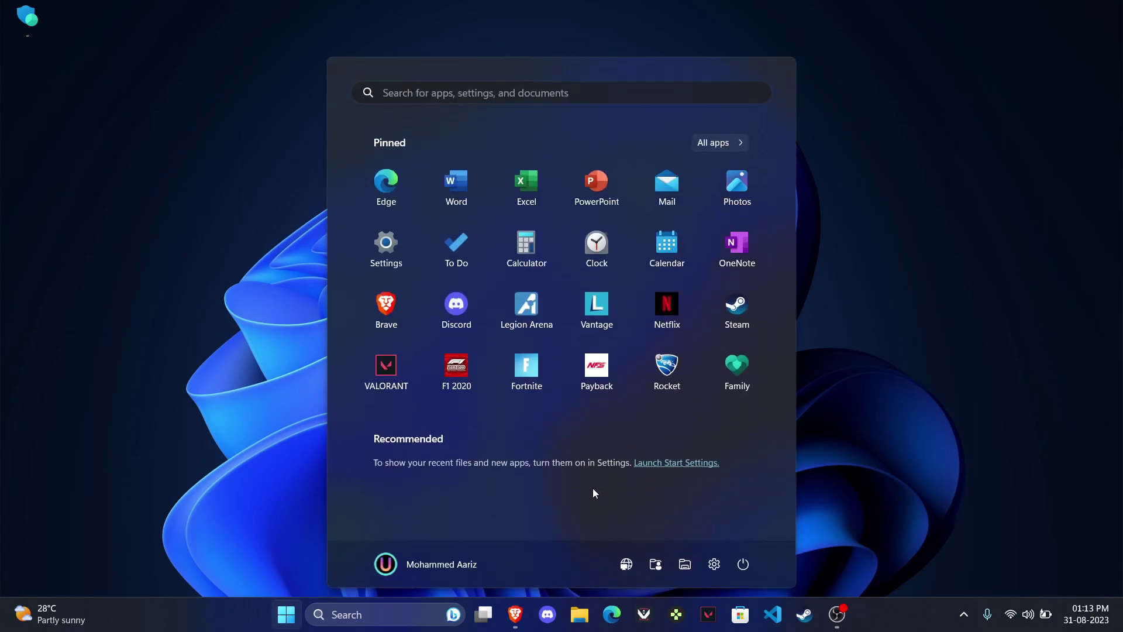
text(ainm)
key(BackSpace)
key(BackSpace)
key(BackSpace)
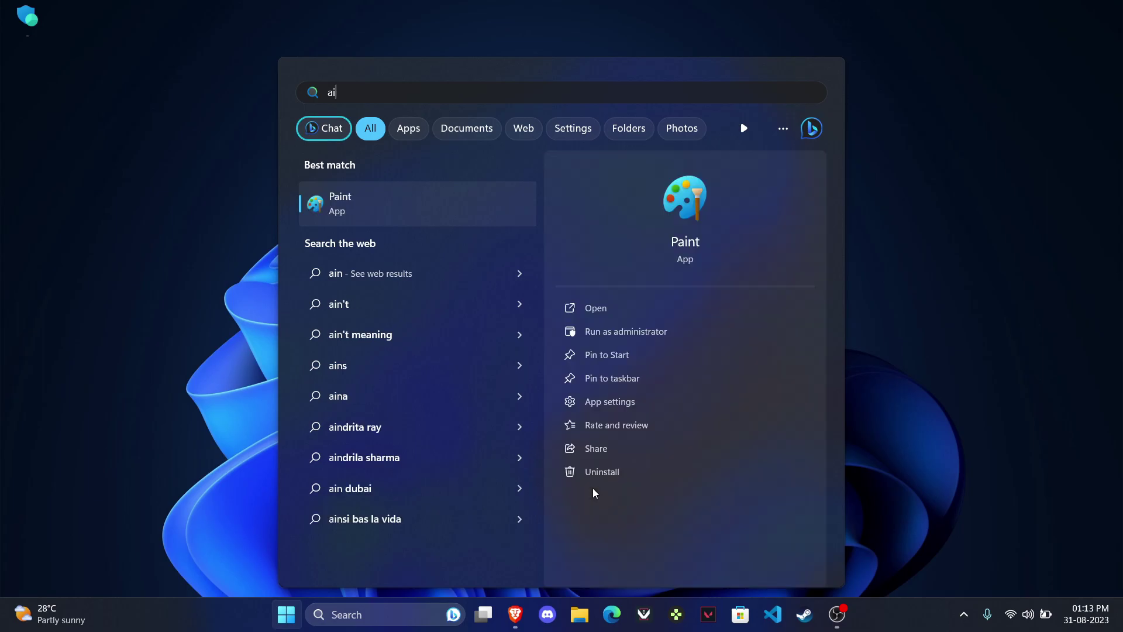
text(nima)
key(Return)
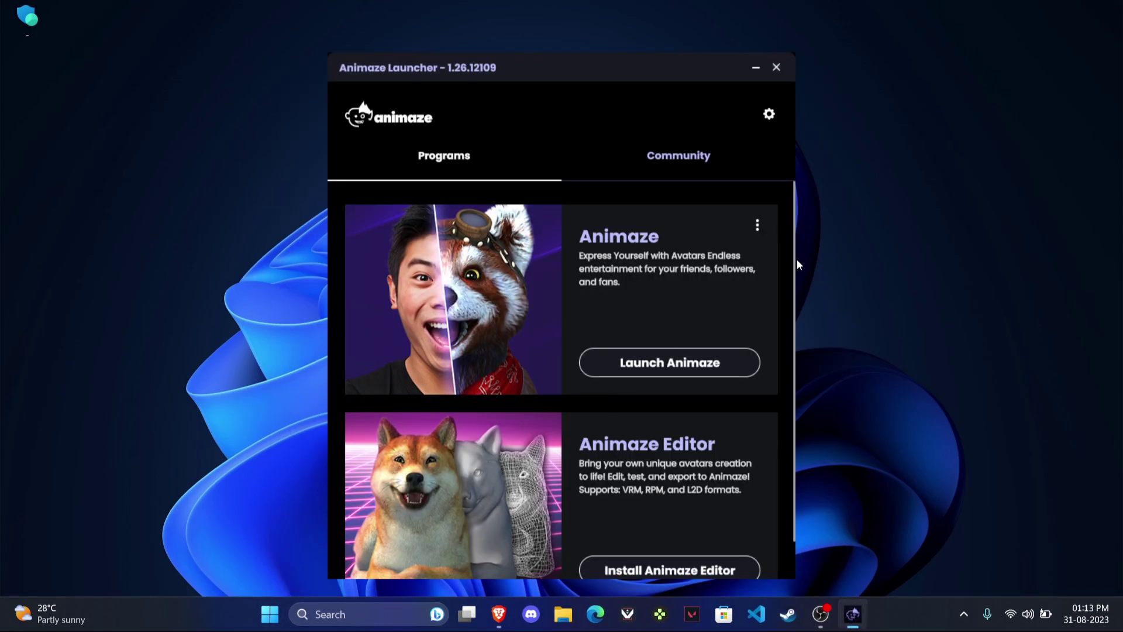
drag(796, 261, 792, 231)
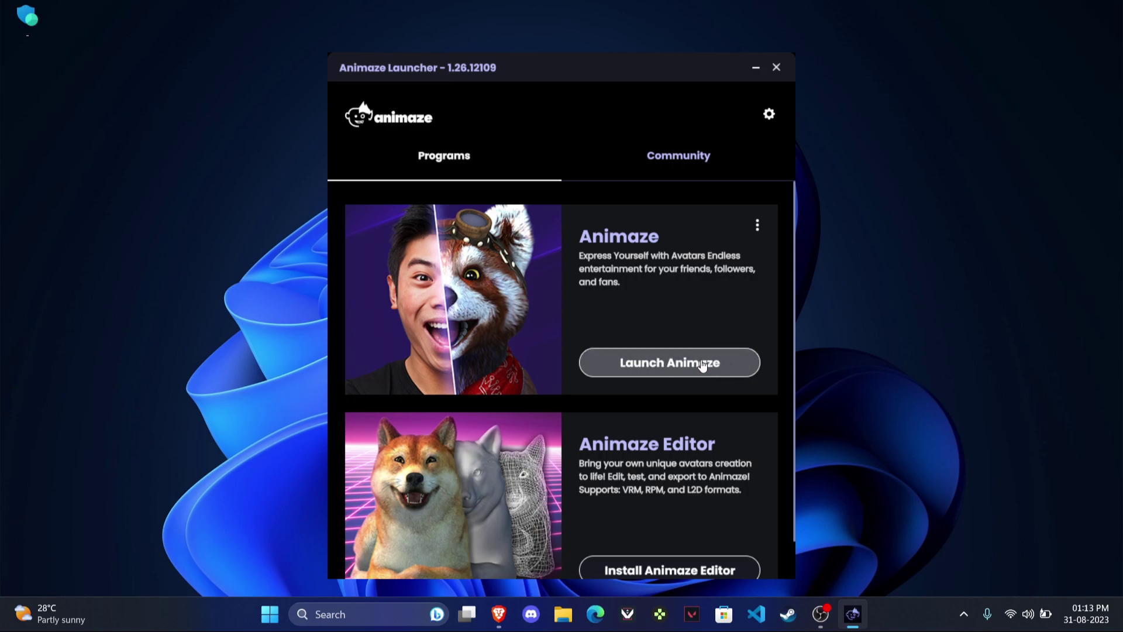
scroll(697, 360, down, 1)
scroll(687, 351, up, 1)
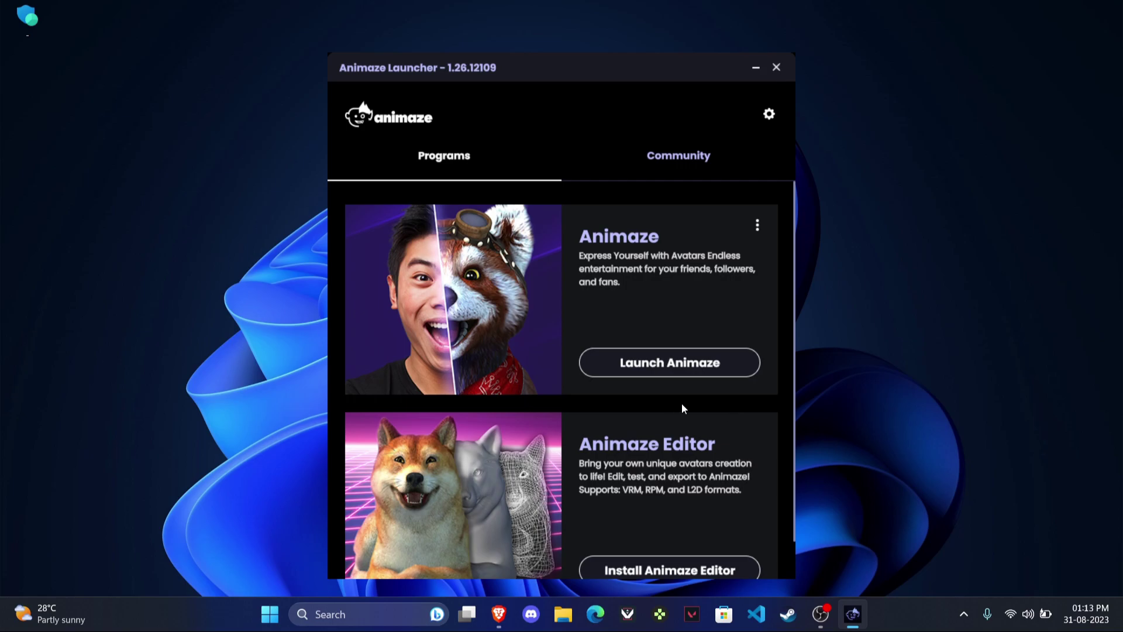
- Launch Animaze with the Fluffo red panda avatar and bring up its Avatars panel
click(677, 374)
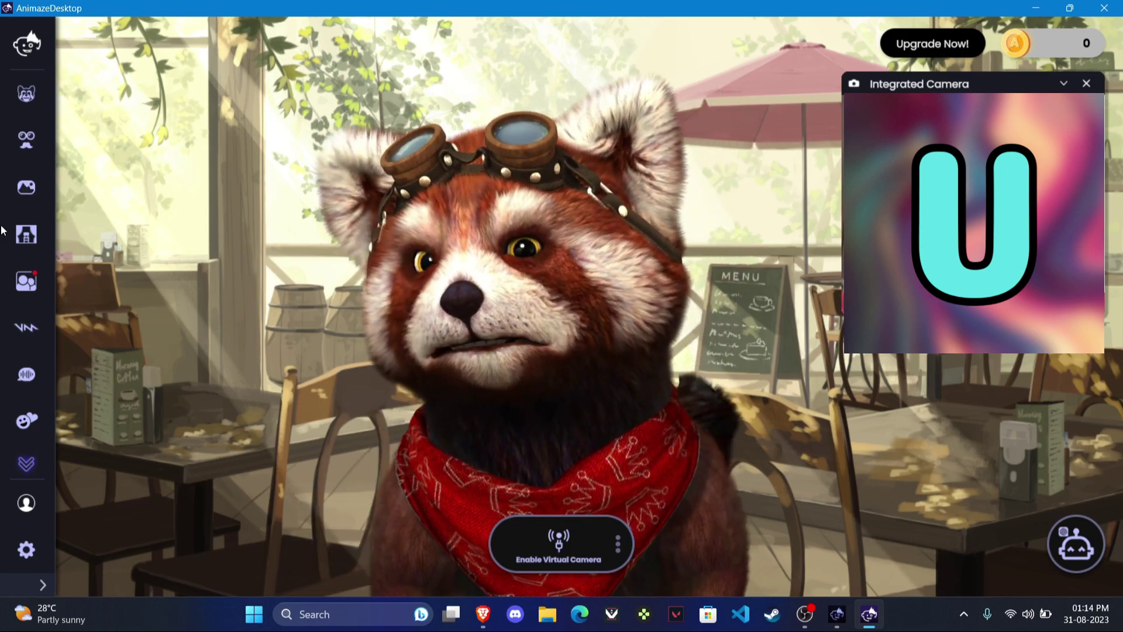
click(23, 94)
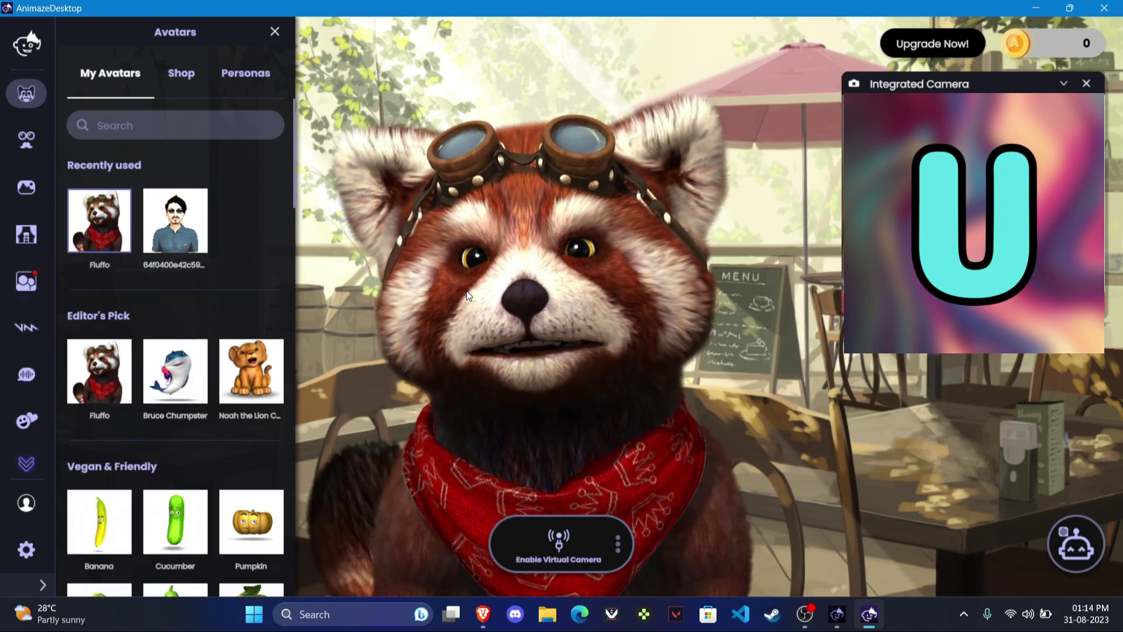
- Open Animaze Rooms, dismiss the headphones audio warning, and close Rooms again
click(26, 465)
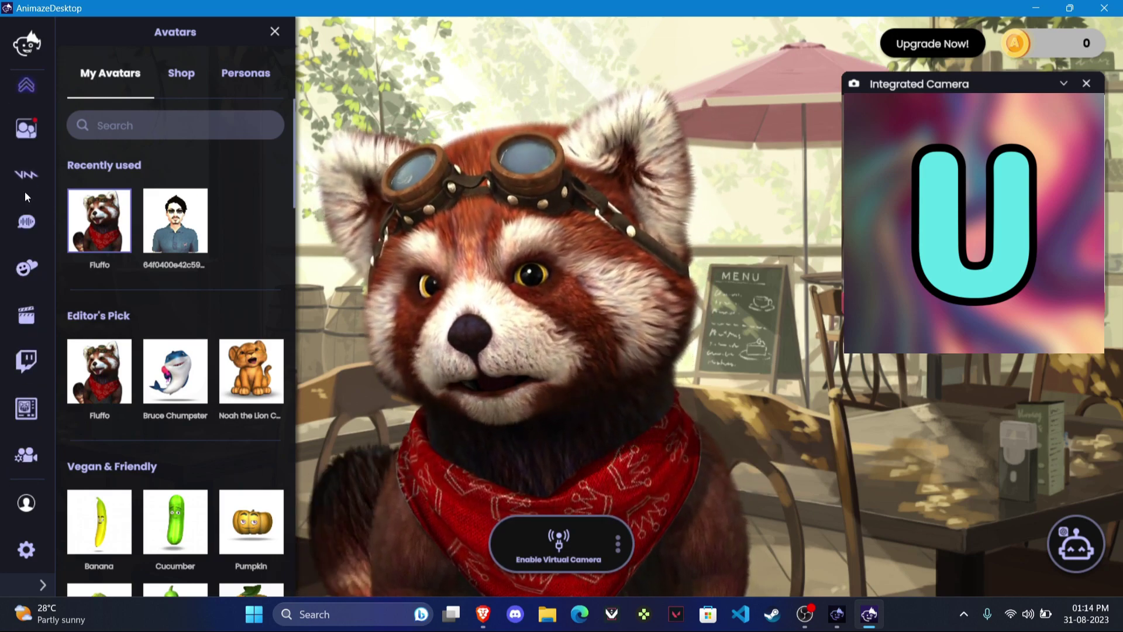
click(31, 132)
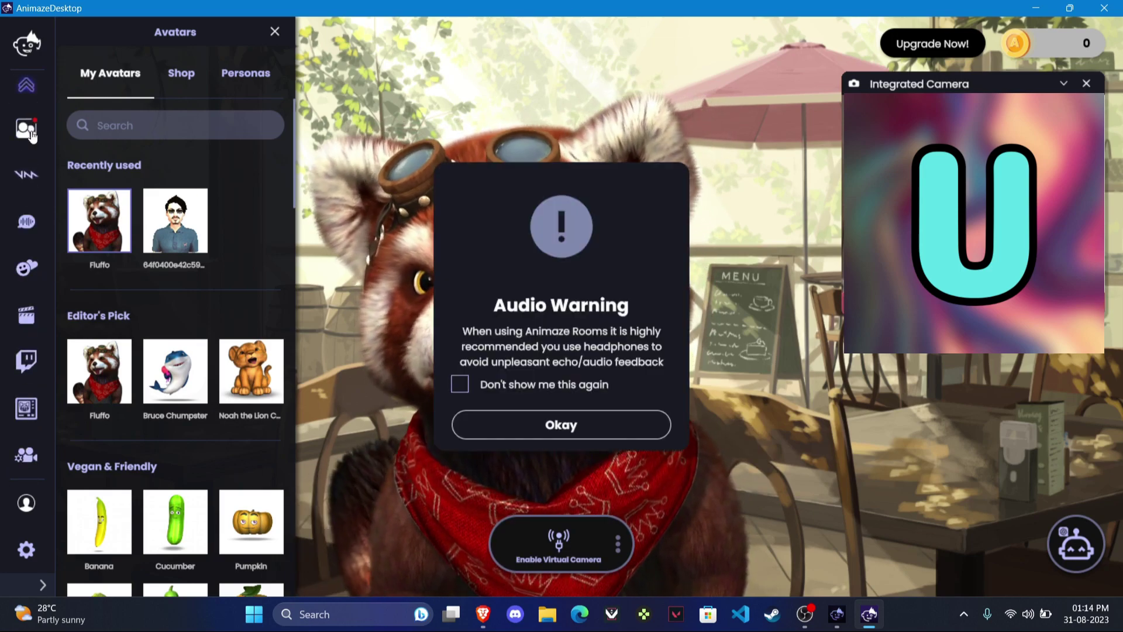
click(476, 436)
click(1019, 43)
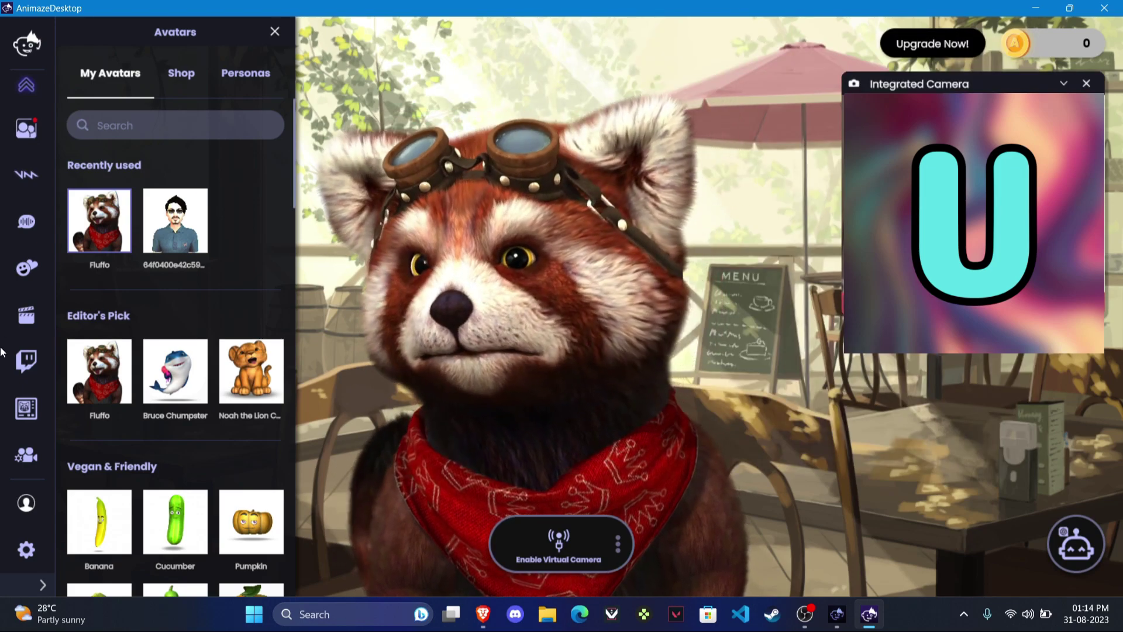
click(27, 86)
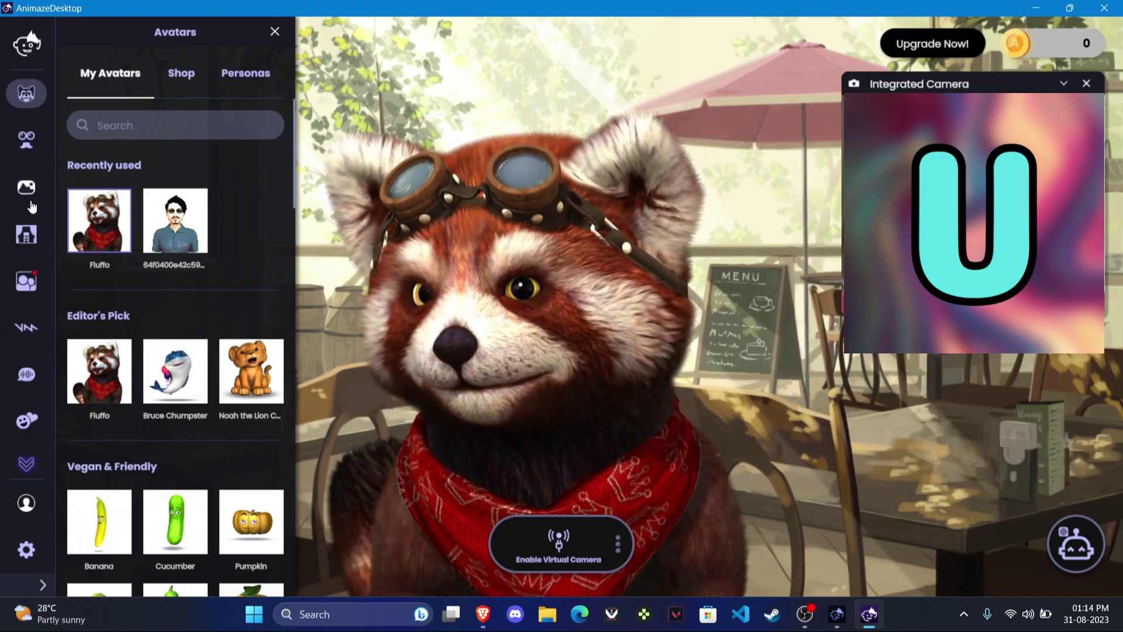
- Put the green Stream background from My Backgrounds behind the red panda
click(26, 187)
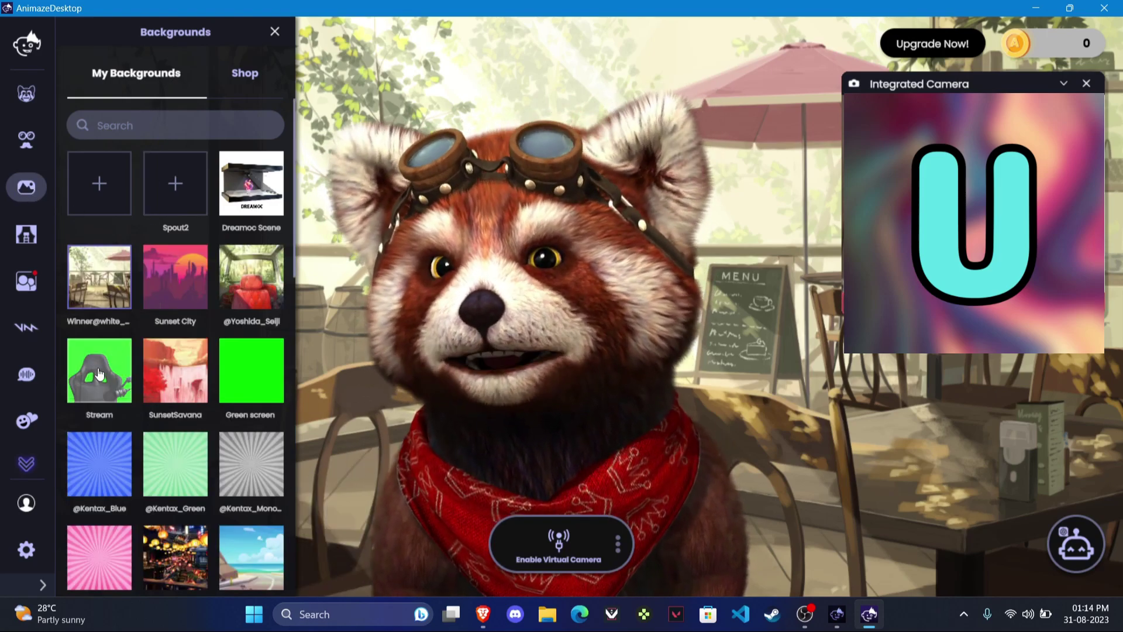
click(94, 375)
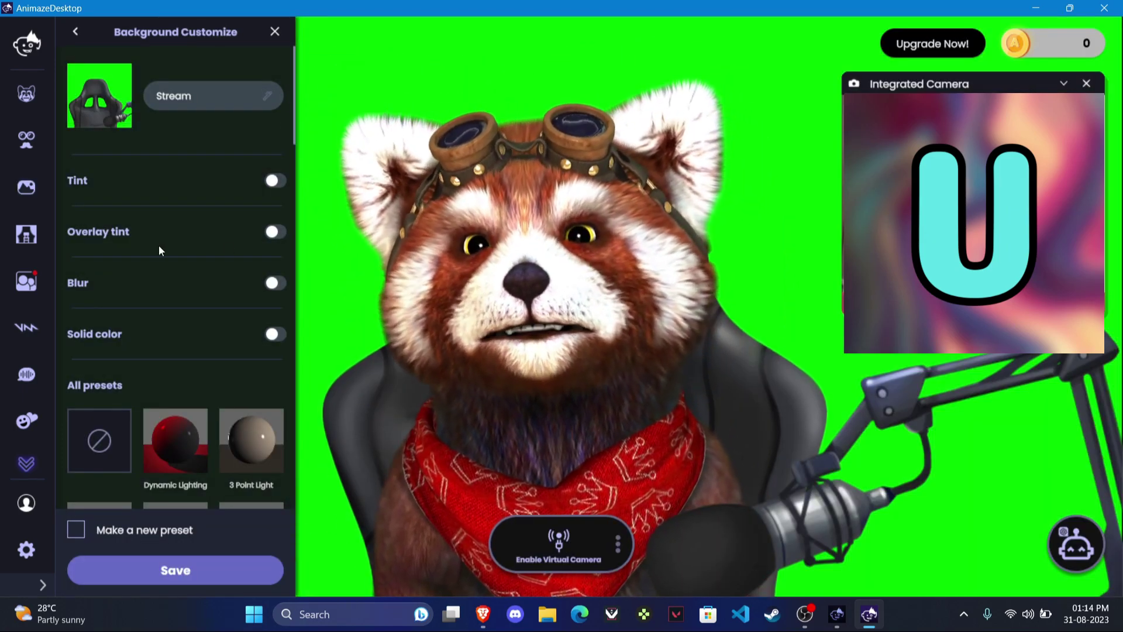
scroll(19, 458, down, 5)
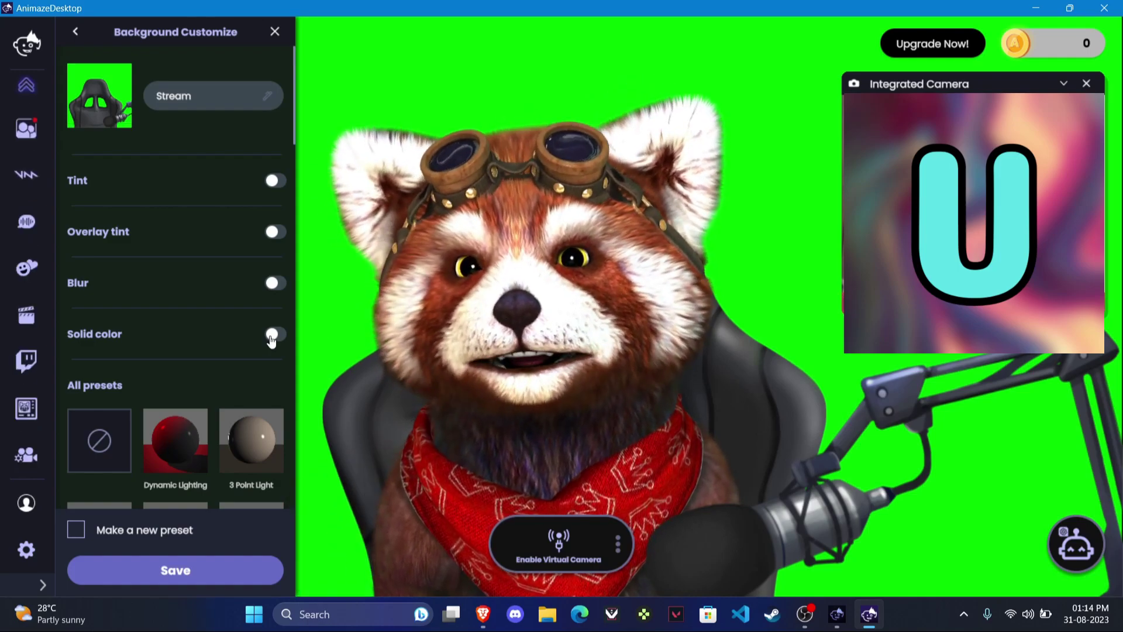
- Set the camera movement FOV to 25.09 degrees, save it, and close the config
click(24, 458)
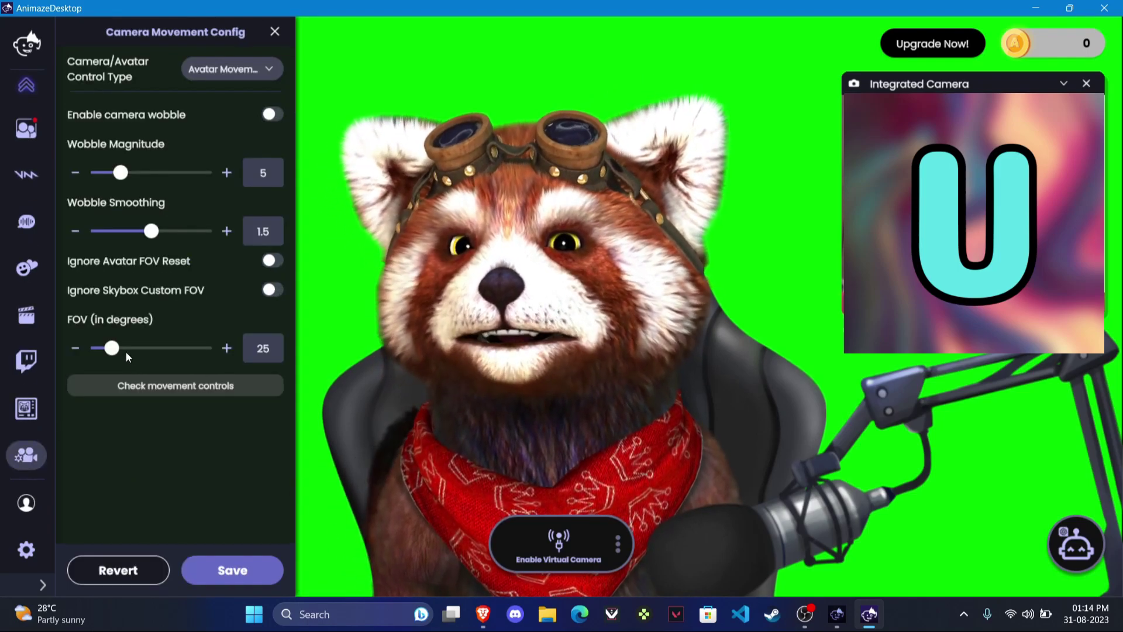
mouse_move(112, 348)
mouse_down()
mouse_move(131, 348)
mouse_move(112, 348)
mouse_up()
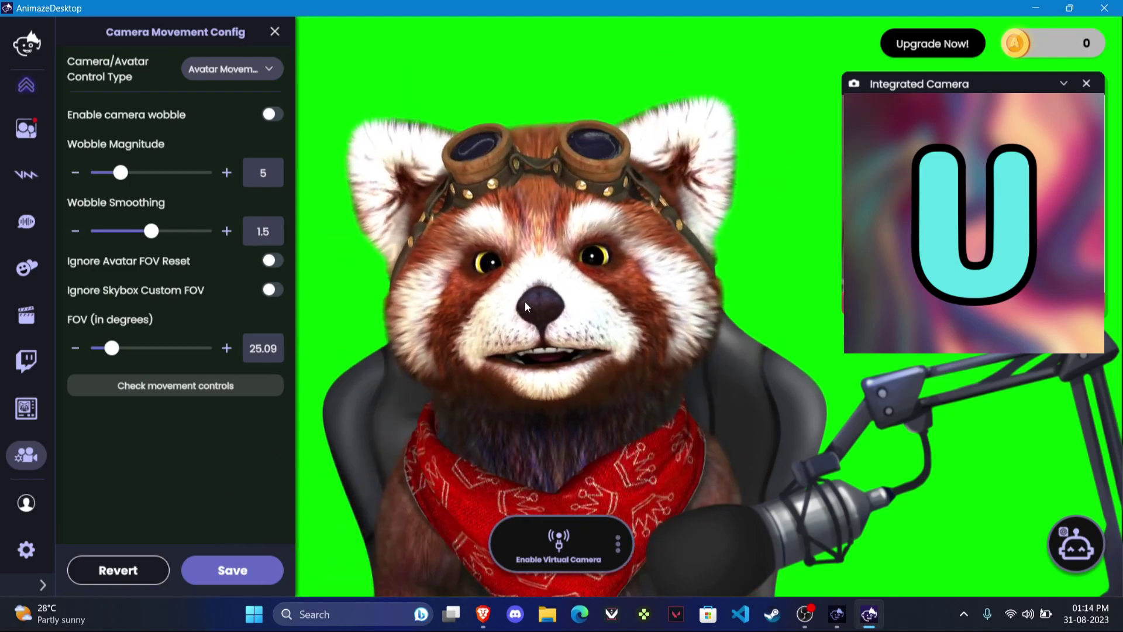
click(253, 571)
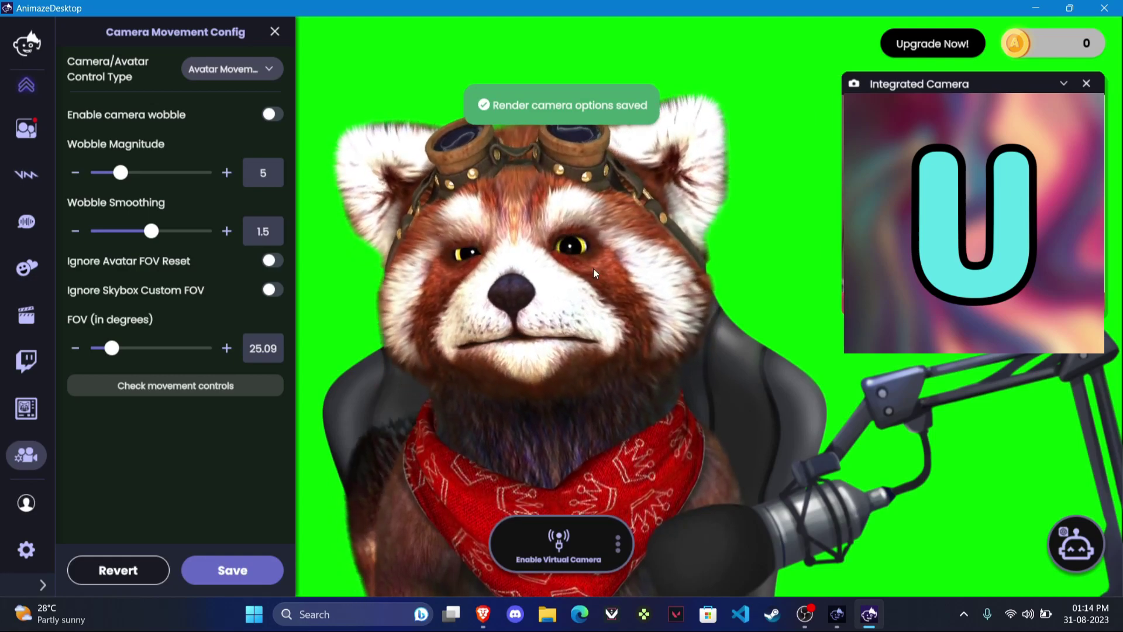
click(275, 32)
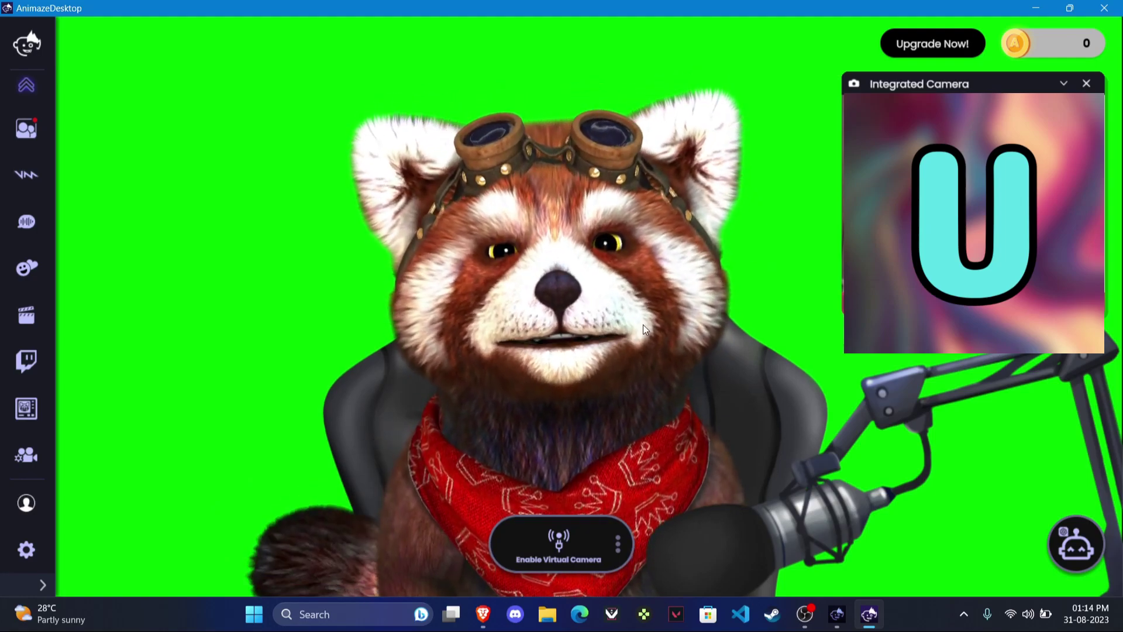
- In Brave's Ready Player Me creator, rotate the avatar to inspect it from several angles
click(490, 615)
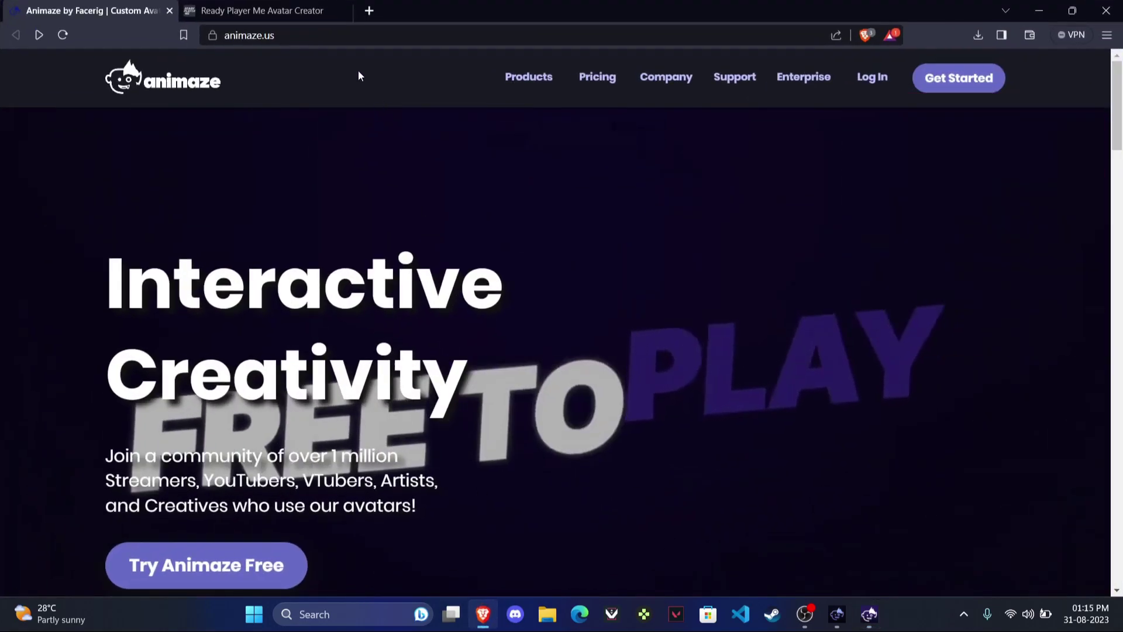
click(277, 9)
drag(449, 381, 705, 437)
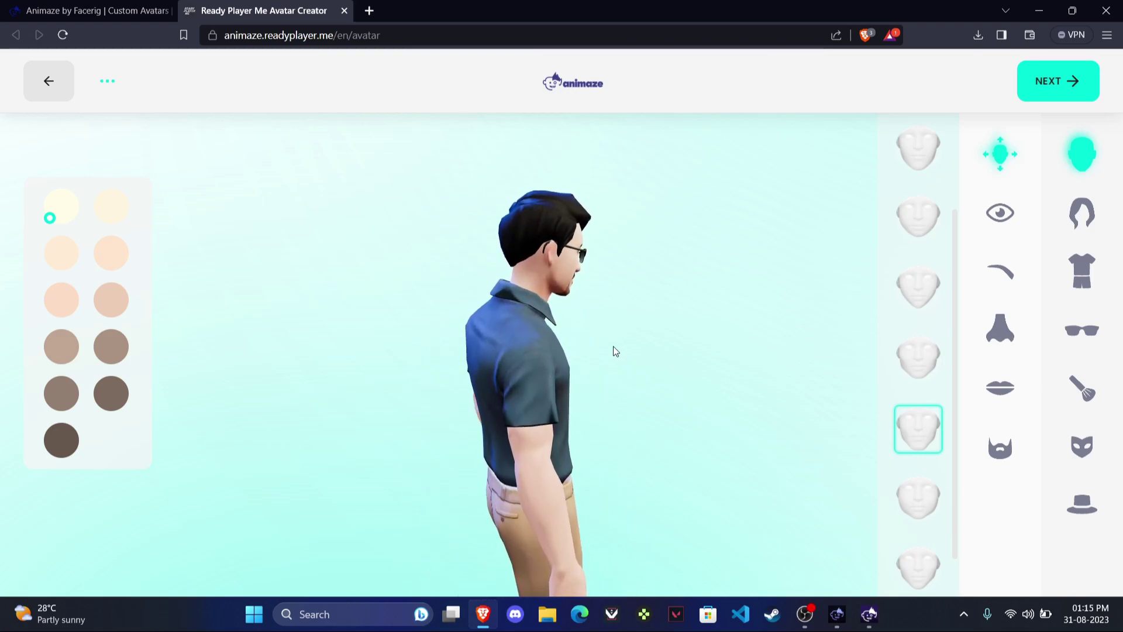
drag(516, 373, 574, 373)
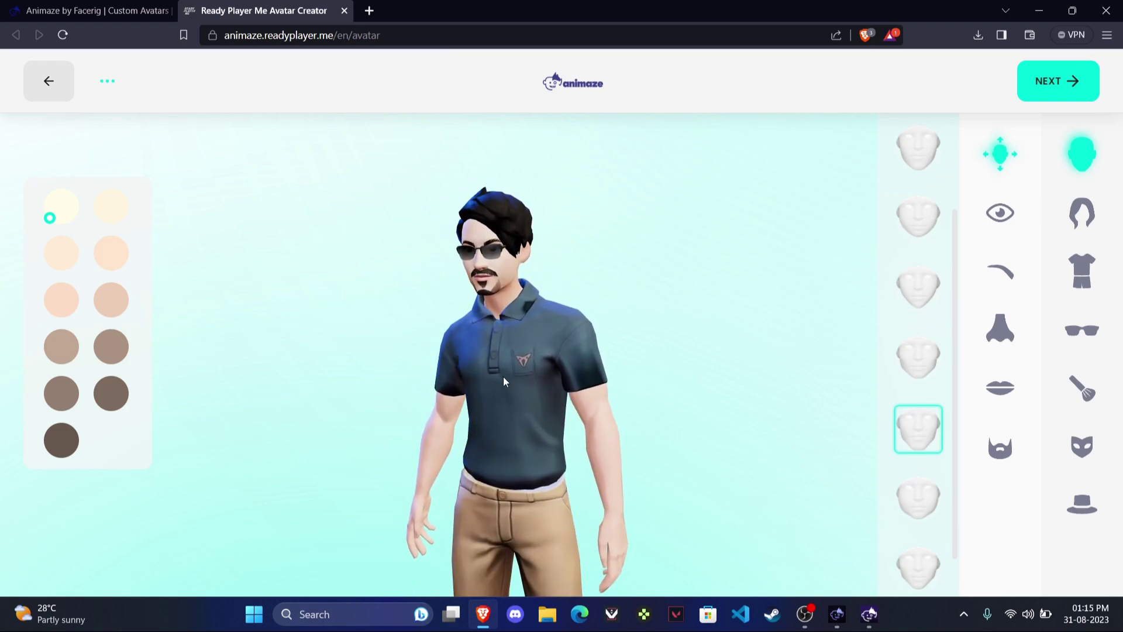
mouse_move(505, 381)
mouse_down()
mouse_move(652, 384)
mouse_move(485, 383)
mouse_up()
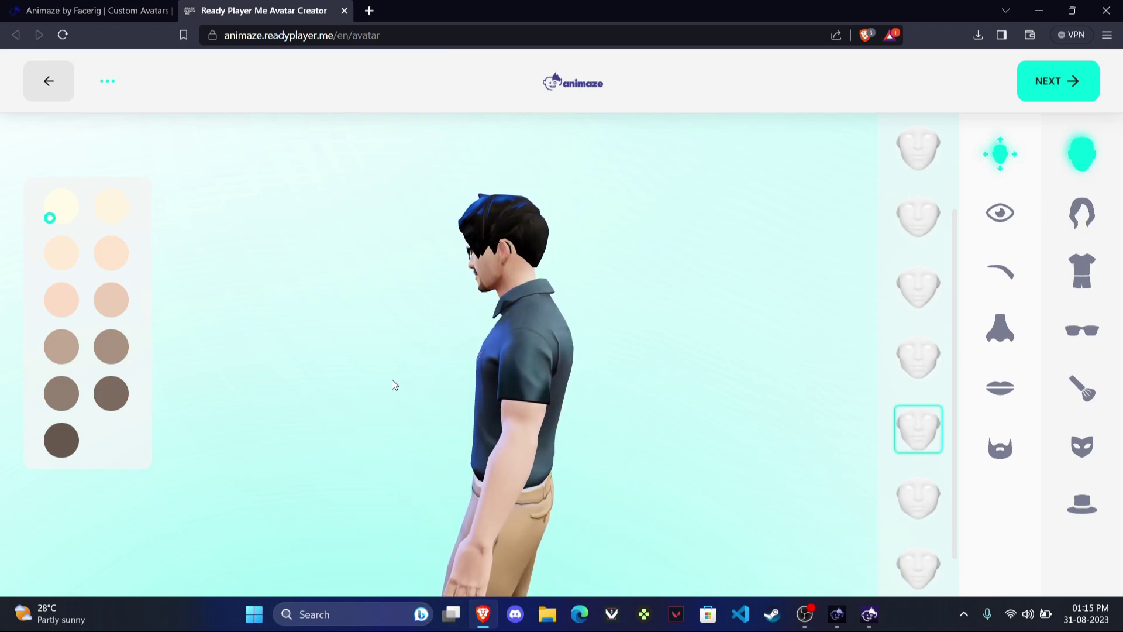
- Turn the avatar back to front, continue to Import to Animaze, and dismiss the link prompt
drag(392, 384, 542, 183)
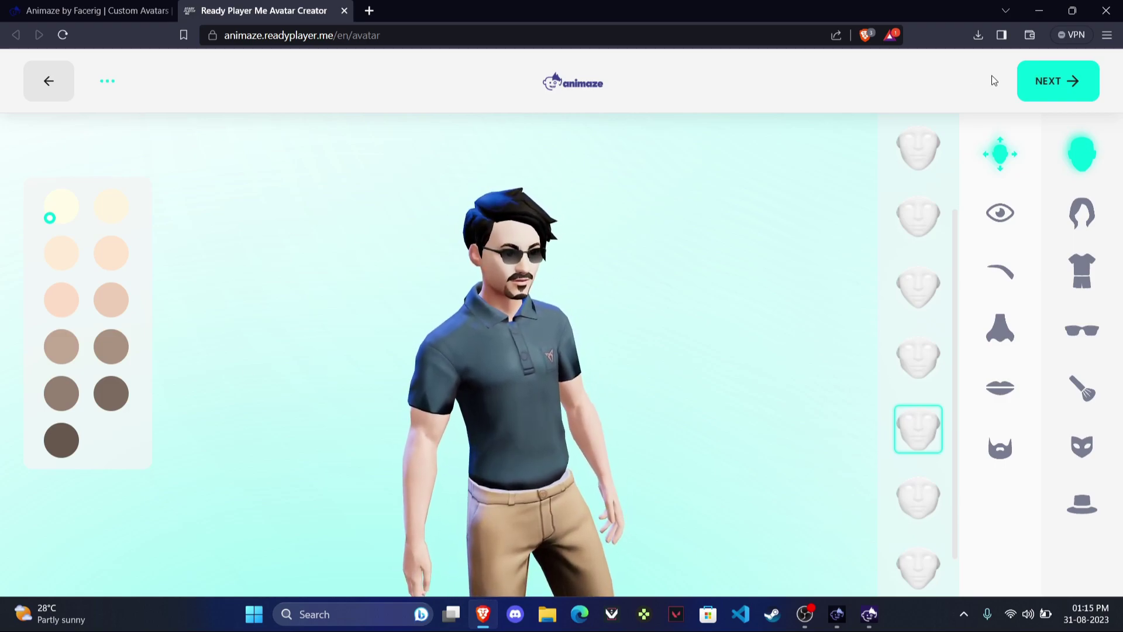
click(1074, 86)
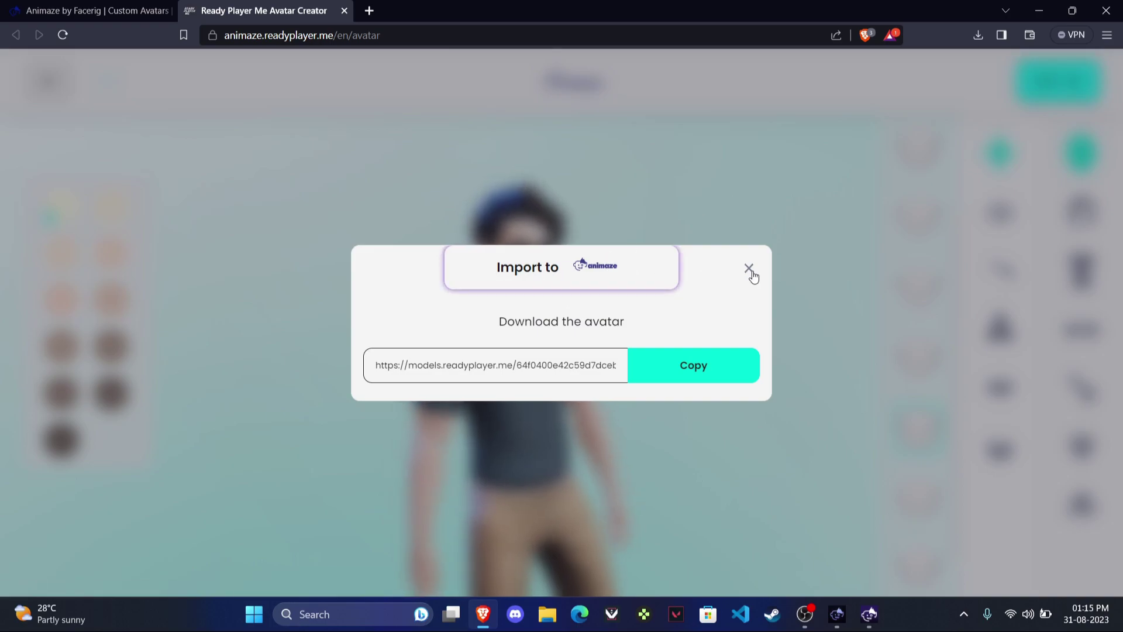
click(749, 270)
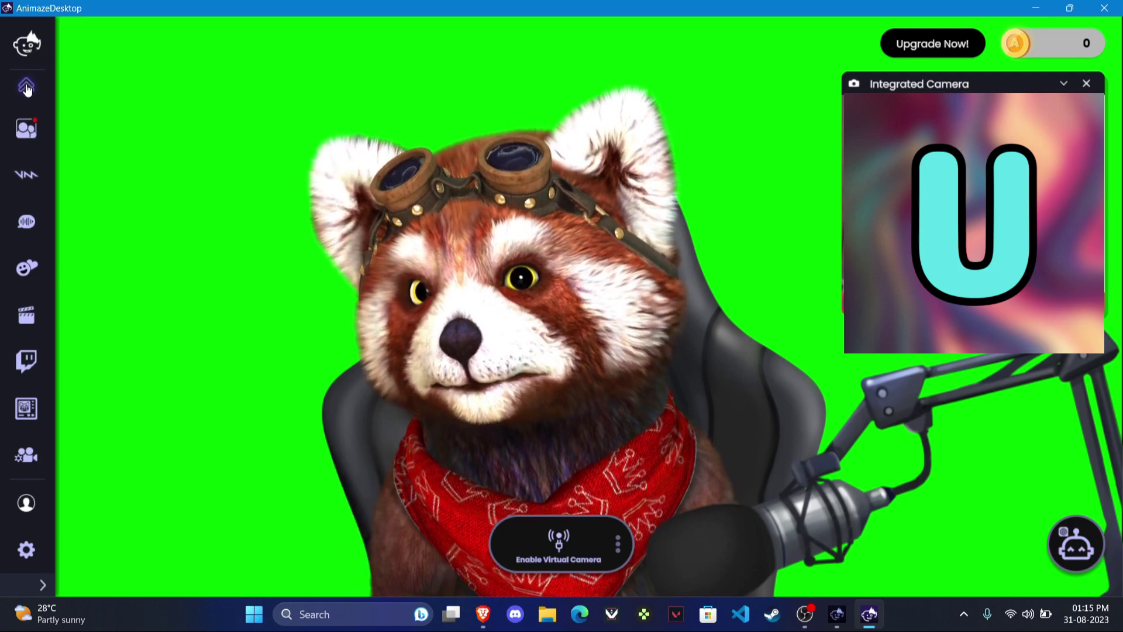
- Load the recently imported Ready Player Me avatar from the Avatars panel
click(26, 88)
click(27, 94)
click(194, 242)
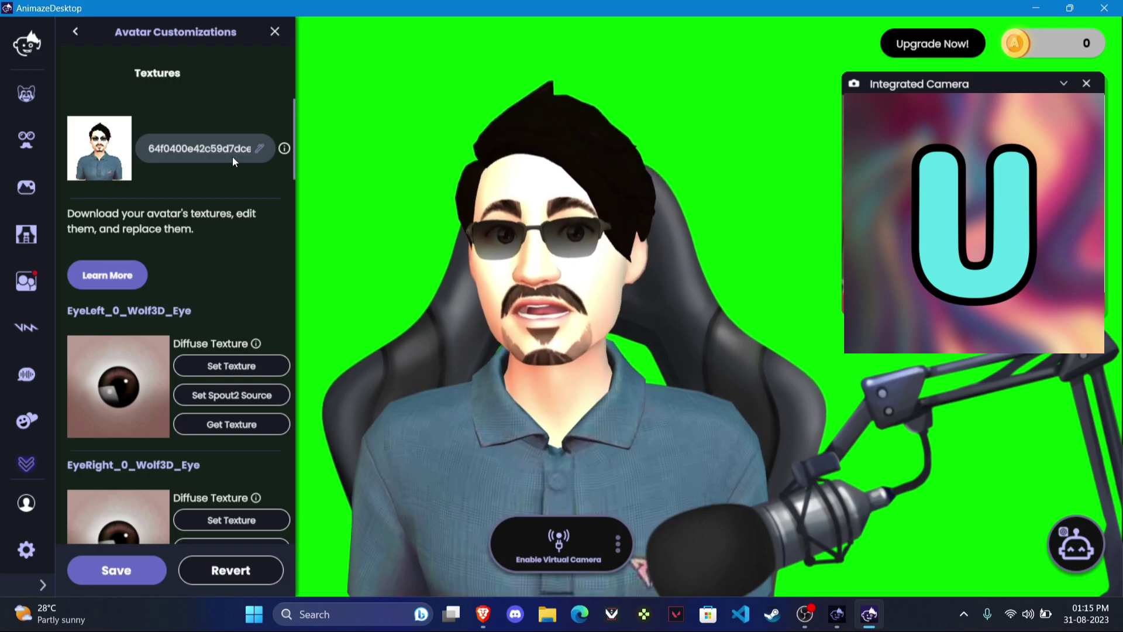
- Switch back to the Fluffo red panda avatar and close Avatar Customizations
click(75, 33)
click(173, 228)
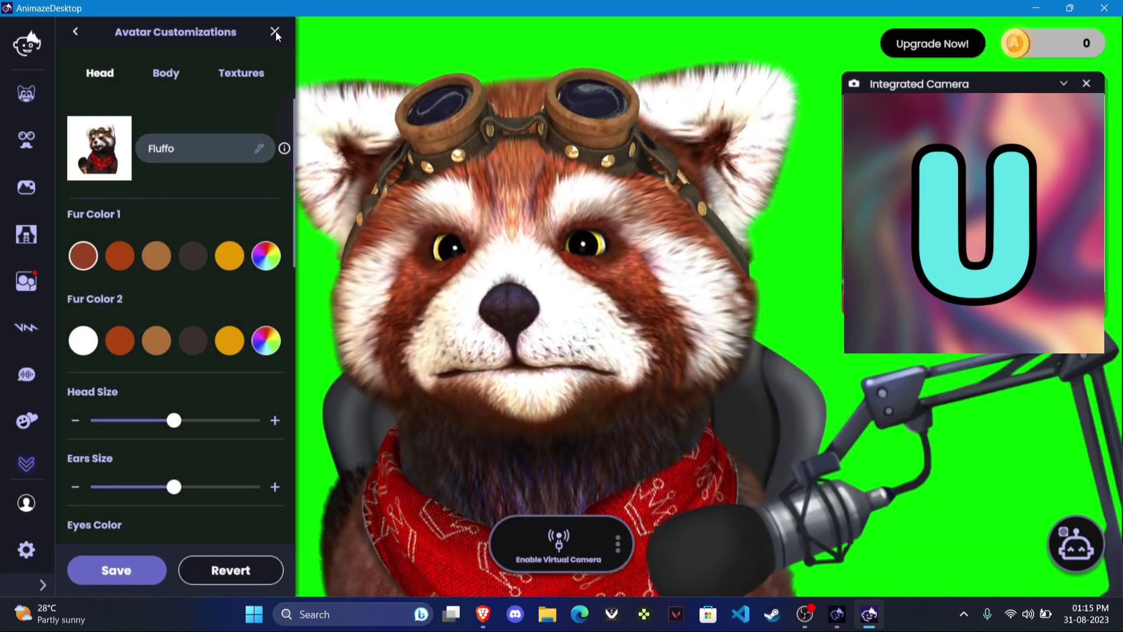
click(275, 30)
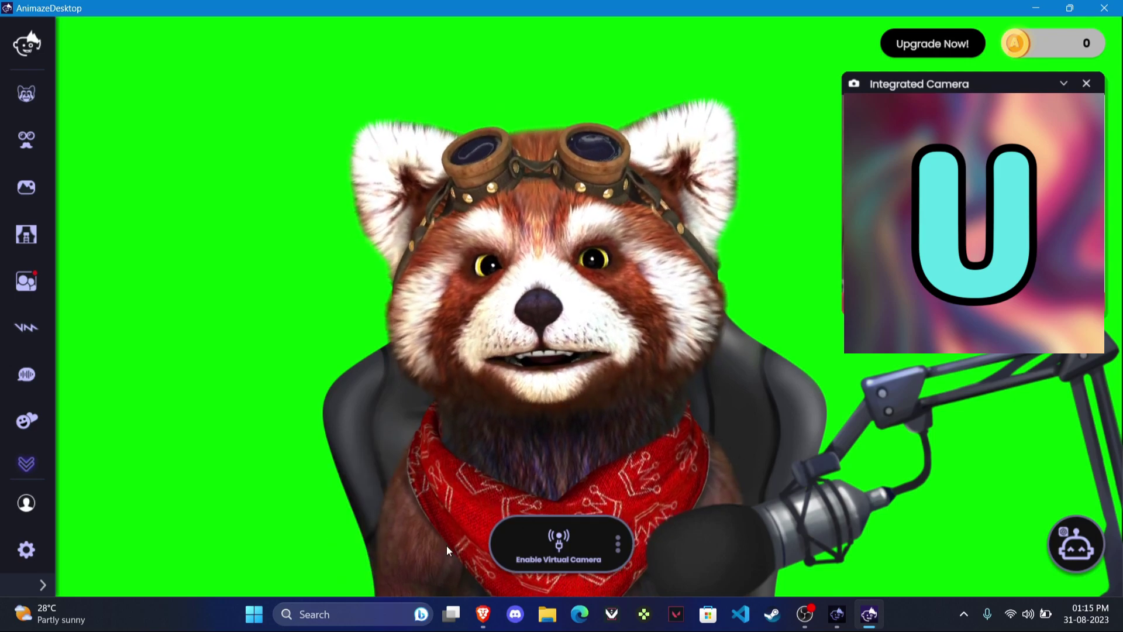
- Enable the Animaze virtual camera, move the timer bar off the face, and minimize the browser
click(541, 557)
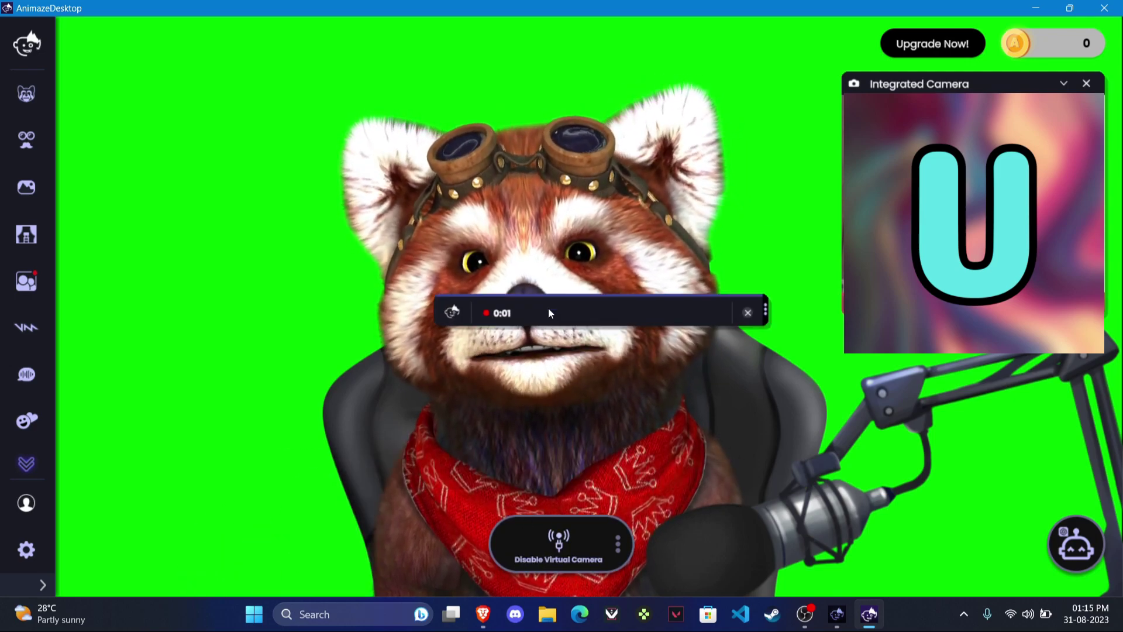
drag(566, 311, 403, 323)
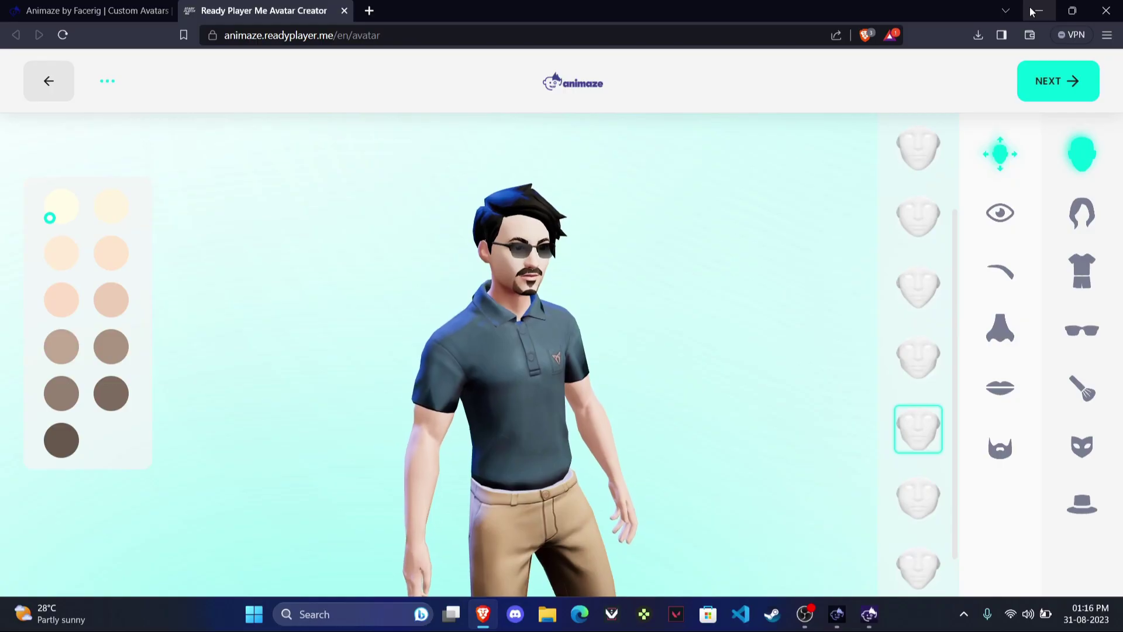
click(1034, 11)
- Close the Animaze Launcher and bring OBS Studio to the front
drag(606, 65, 599, 55)
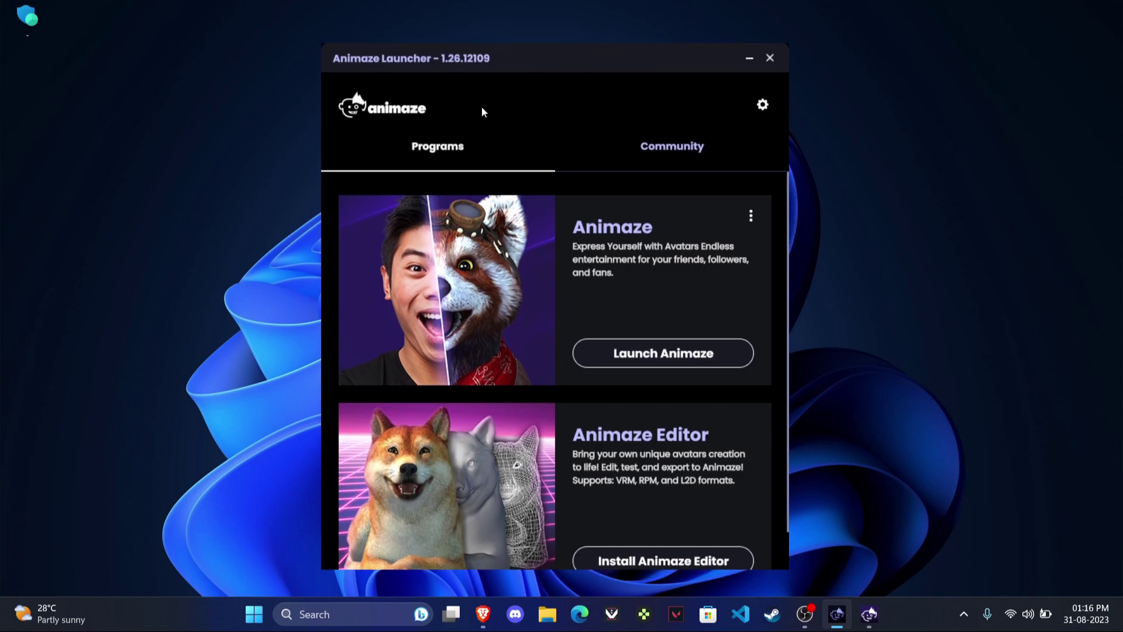
click(770, 59)
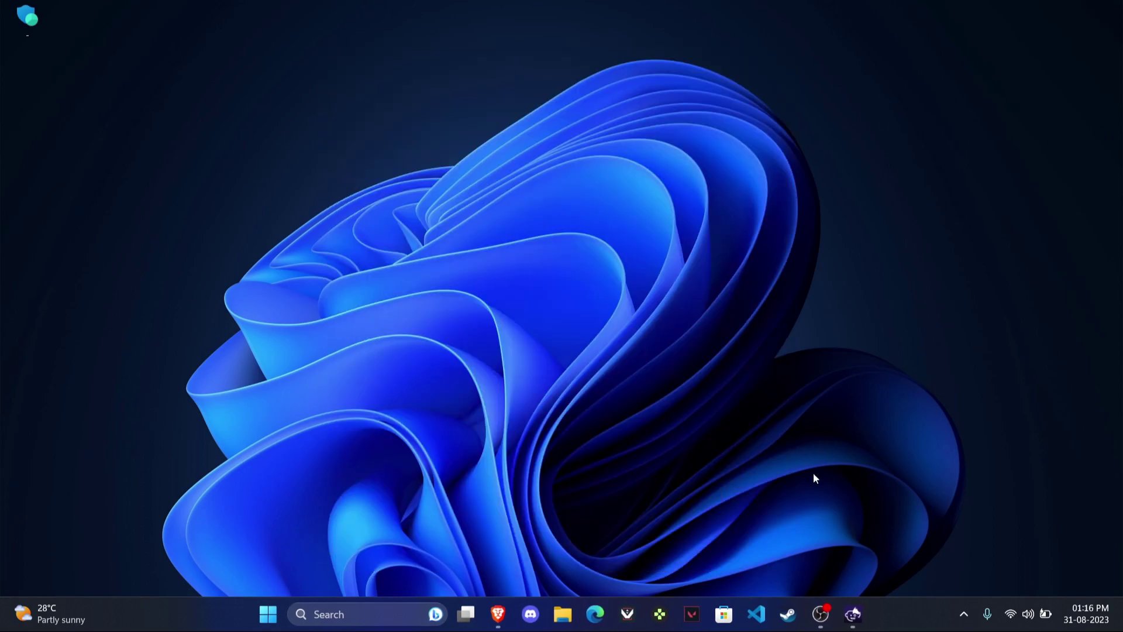
click(820, 624)
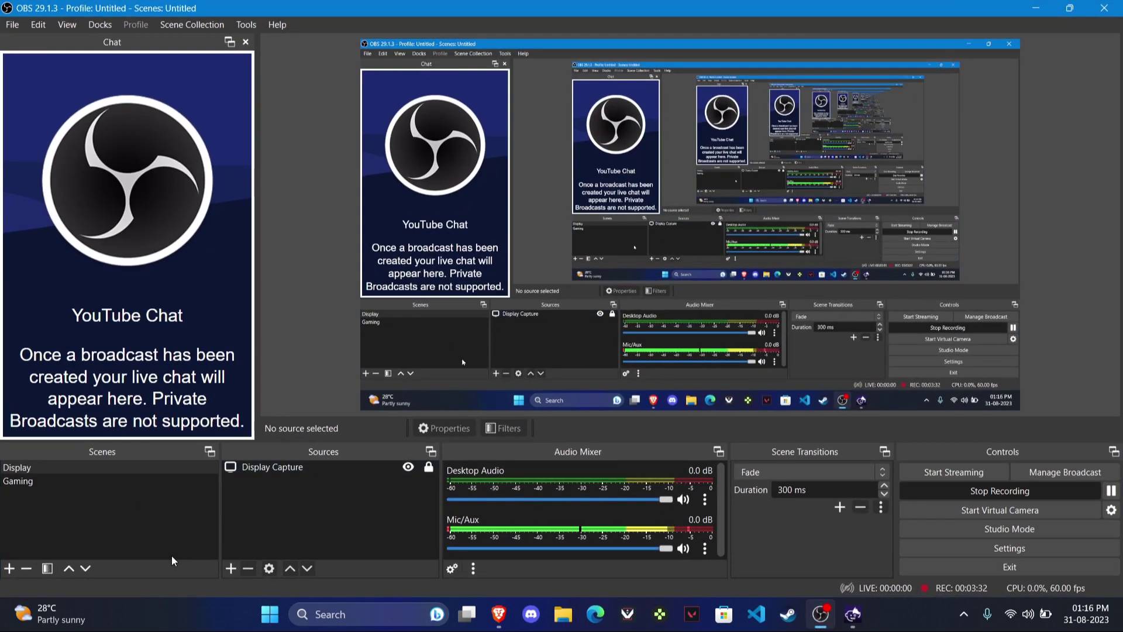
- Add a Video Capture Device source named 'Animaze Cam' and open its device list
click(229, 571)
click(252, 501)
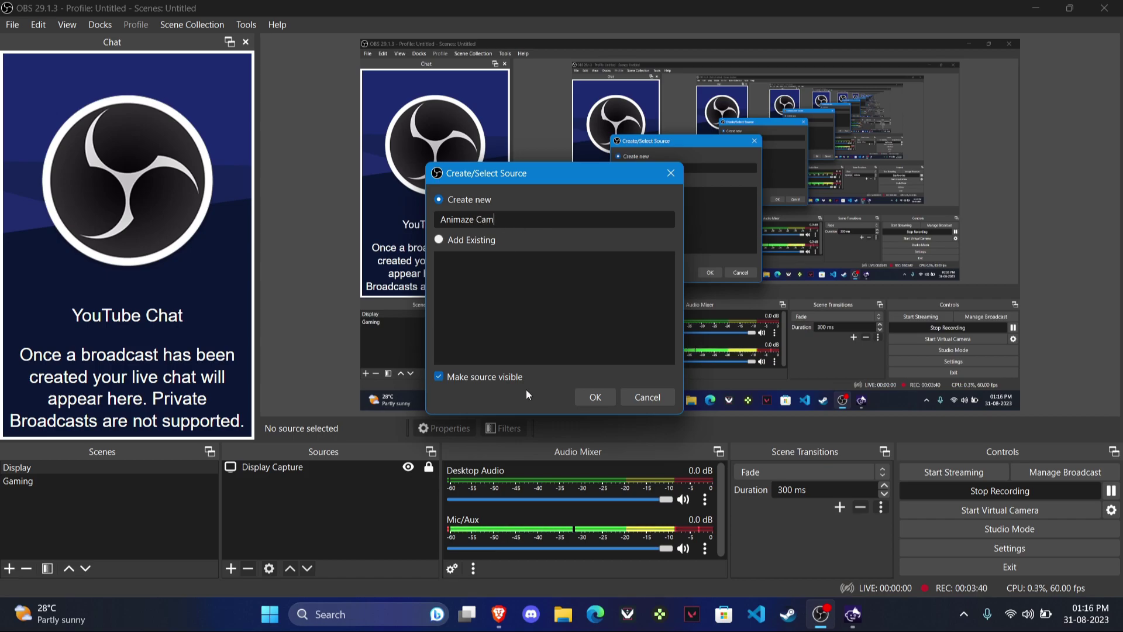
click(584, 401)
click(458, 307)
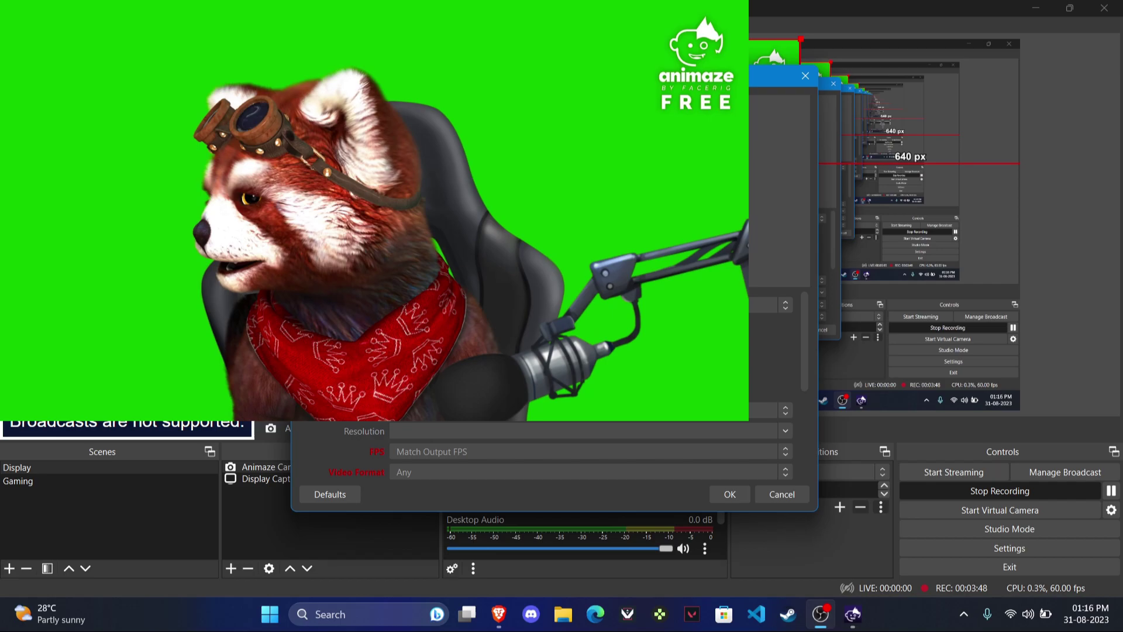
- Confirm the Animaze Cam device and shrink the feed to about 920x516, moving it lower left
click(729, 494)
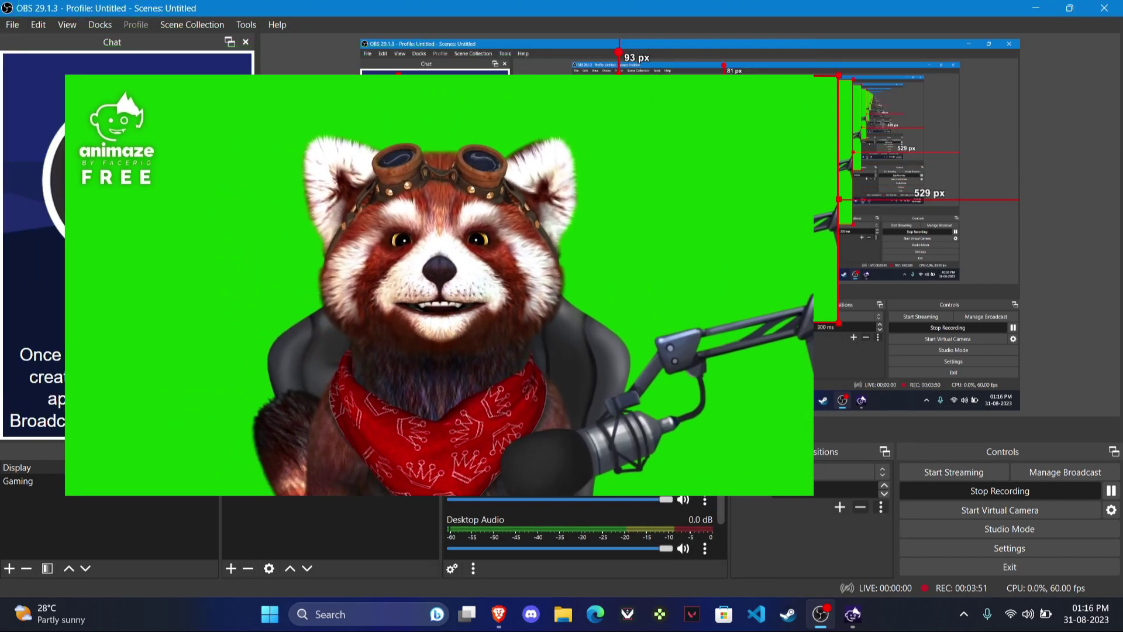
drag(813, 495, 395, 266)
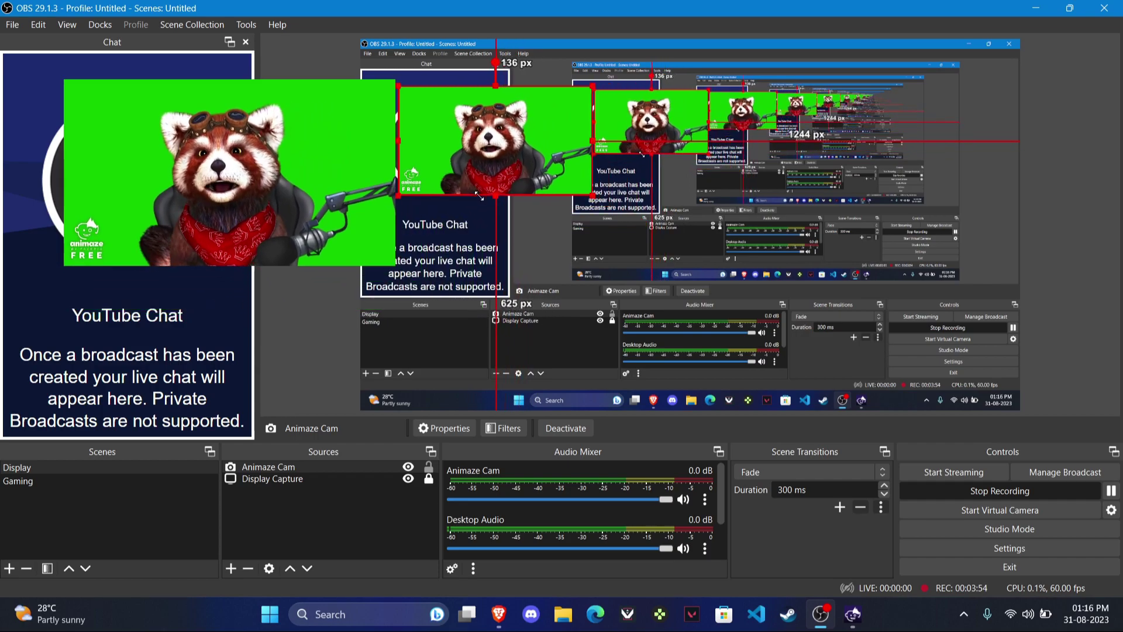
drag(491, 160, 488, 244)
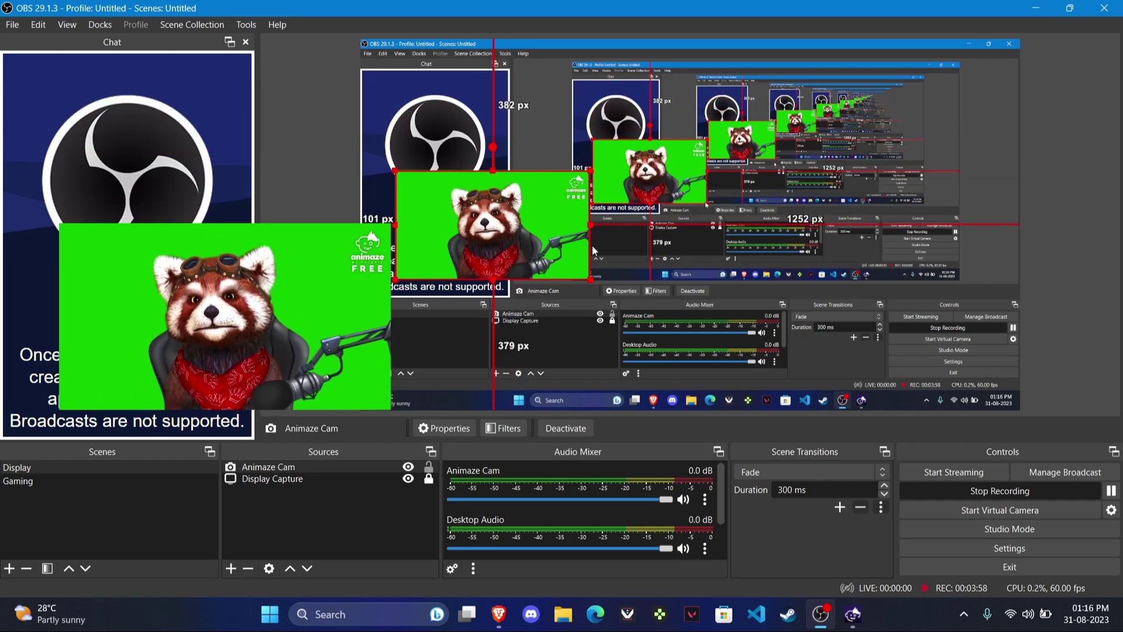
right_click(491, 228)
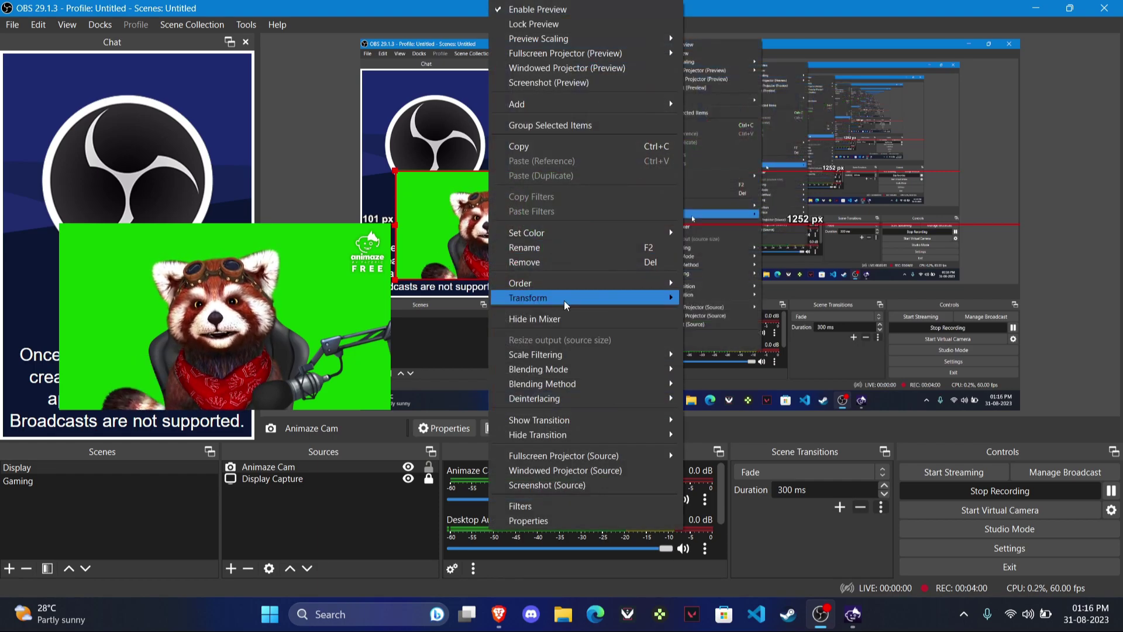
key(Escape)
drag(467, 226, 433, 226)
- Center the Animaze Cam feed vertically, crop its left and right sides, and move it to the left edge
right_click(433, 226)
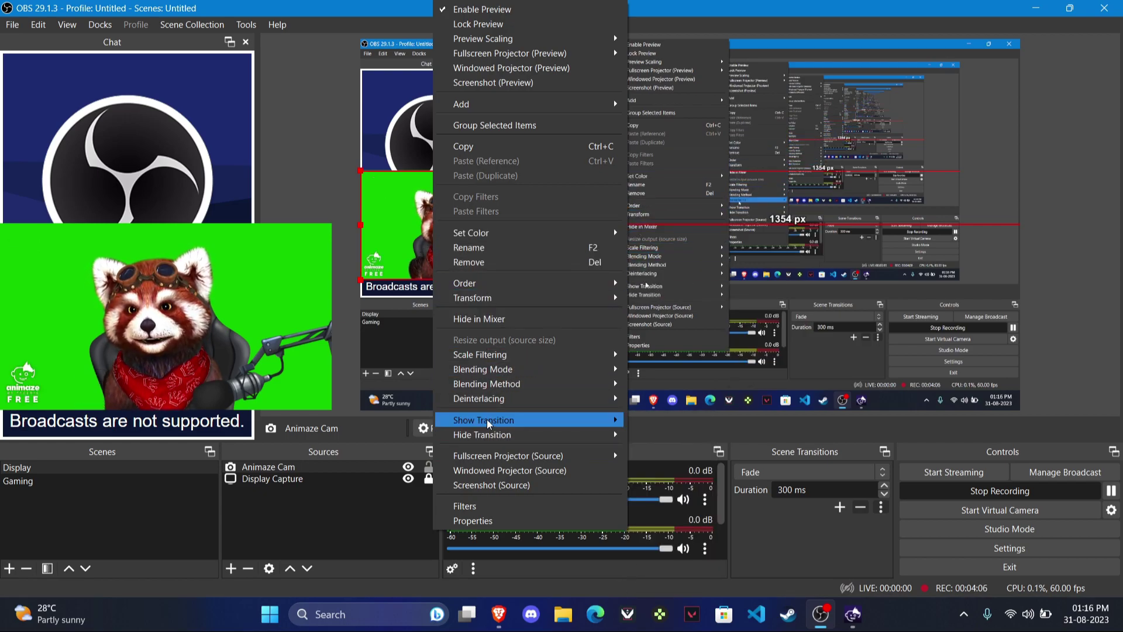
mouse_move(485, 300)
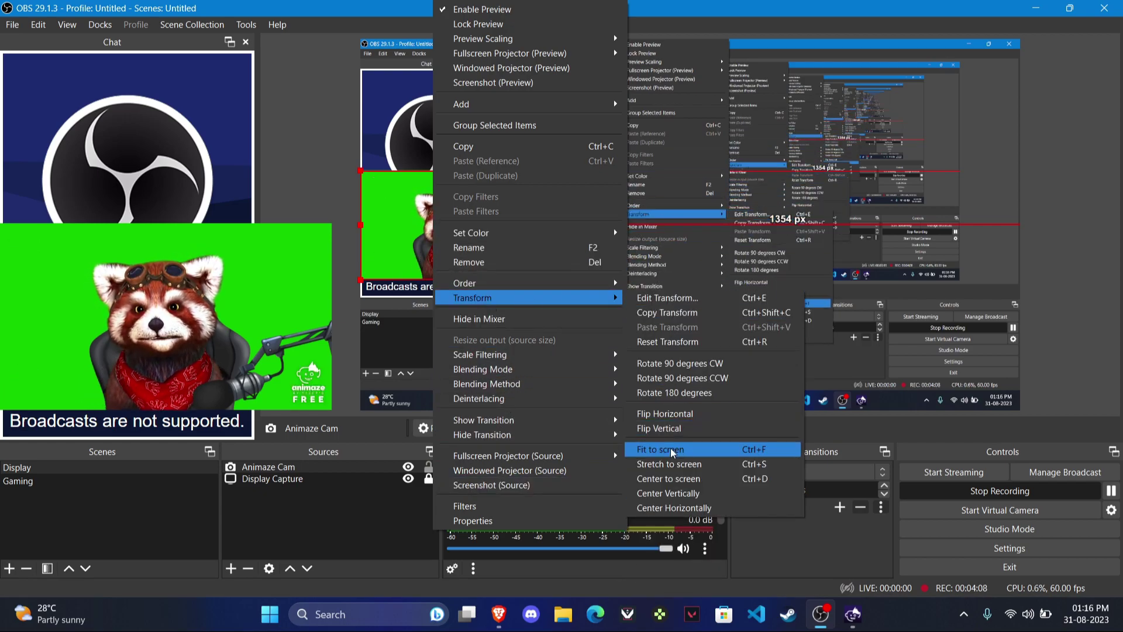
click(715, 495)
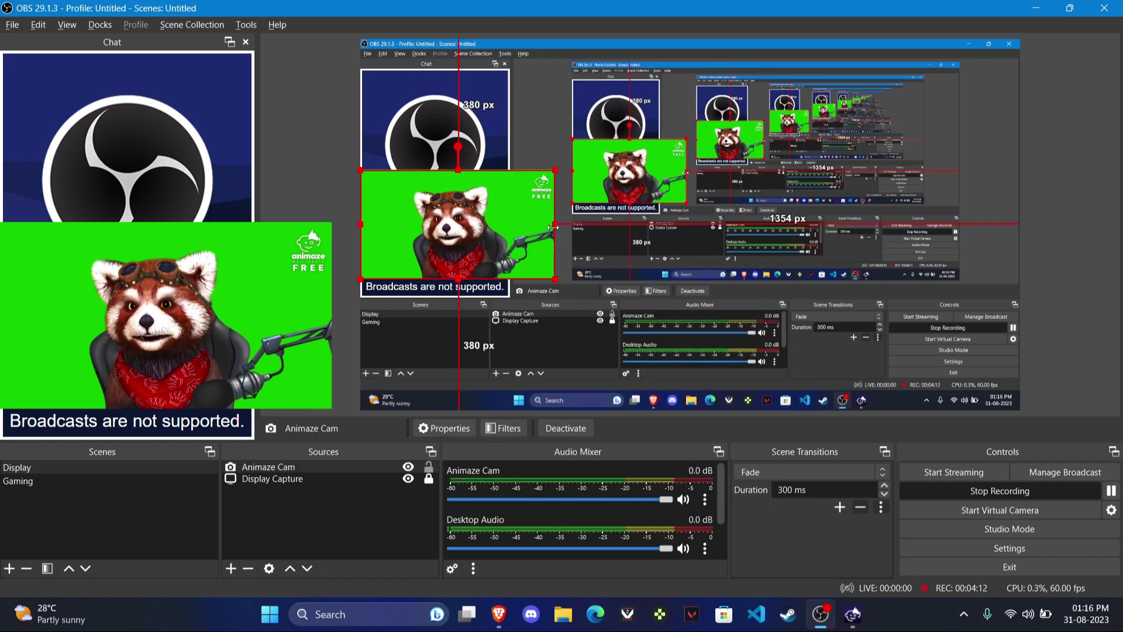
drag(553, 227, 533, 227)
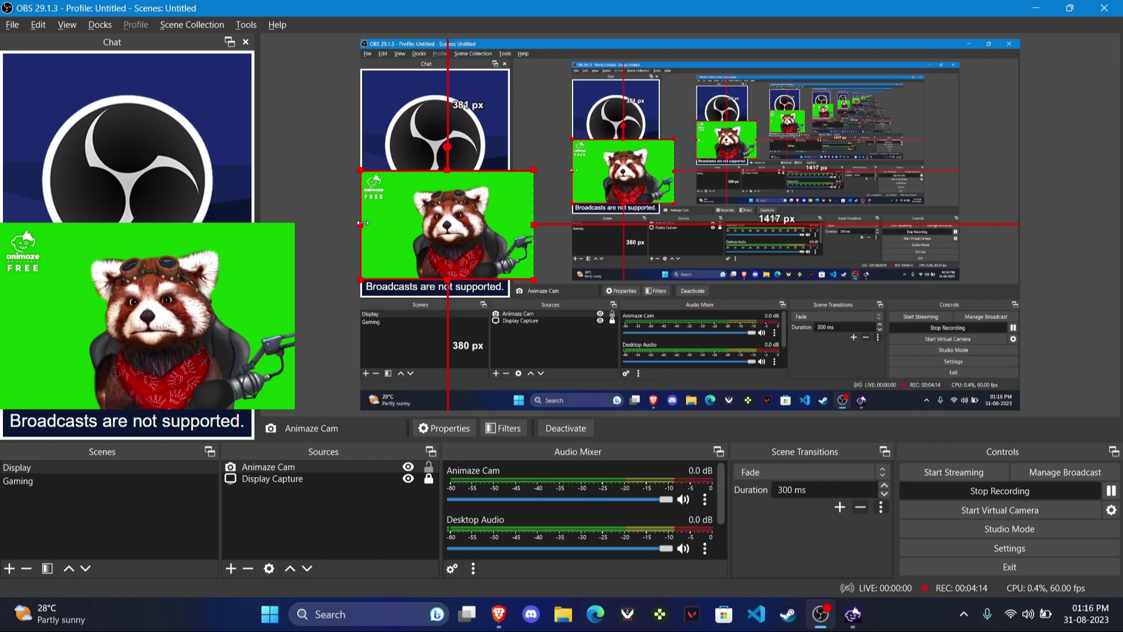
drag(363, 223, 383, 224)
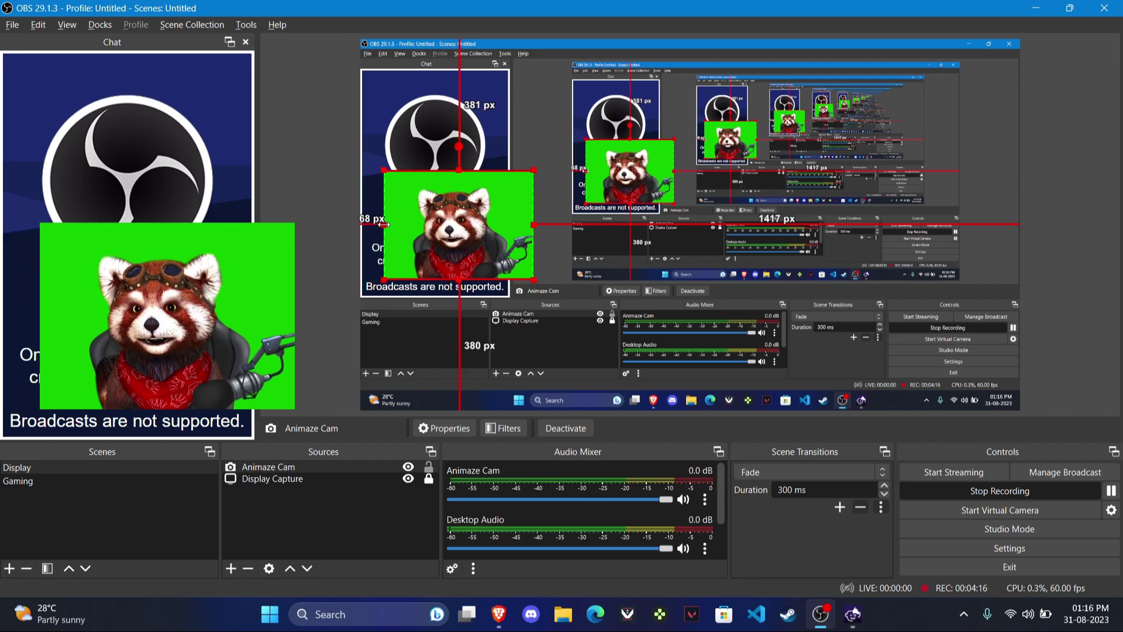
drag(488, 234, 468, 231)
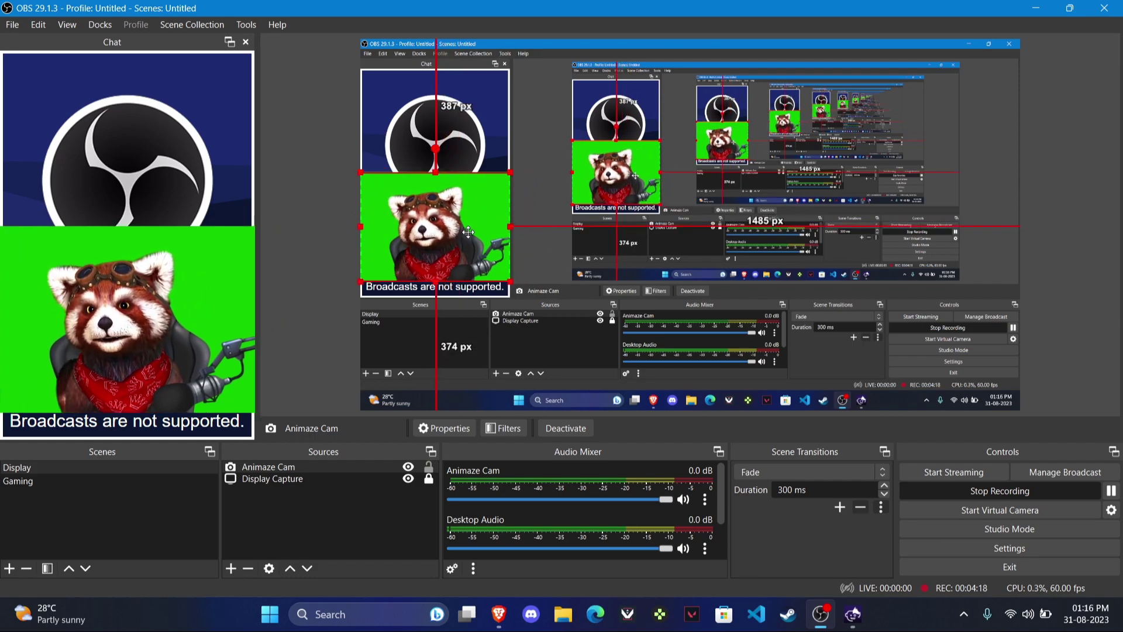
click(622, 265)
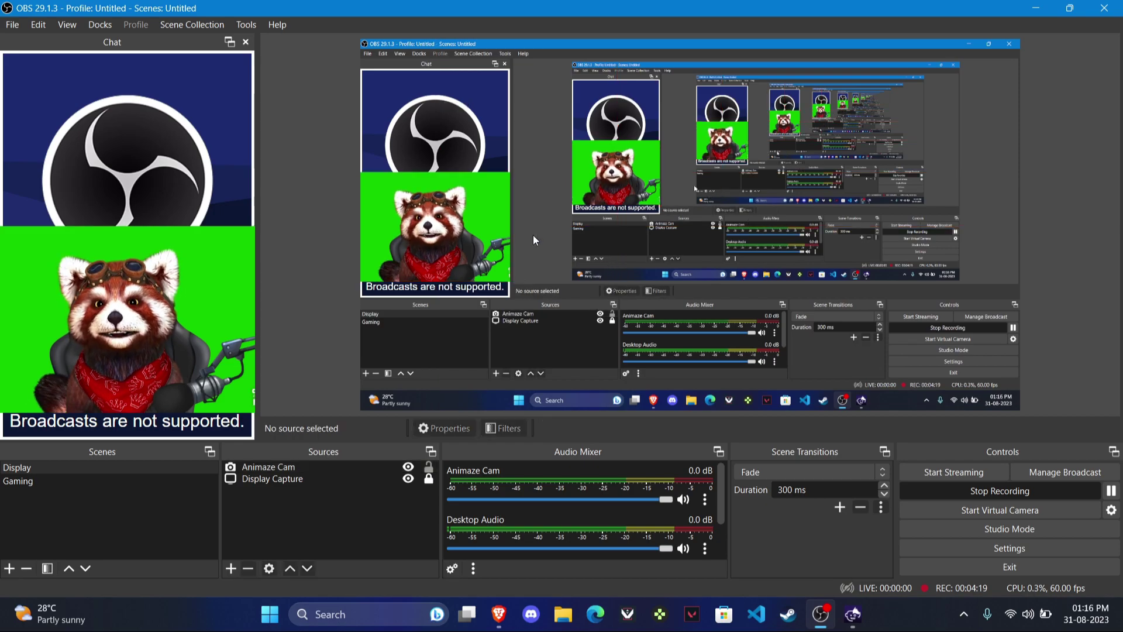
click(433, 242)
- Add a Chroma Key effect filter with the Green key colour to the Animaze Cam source
right_click(253, 468)
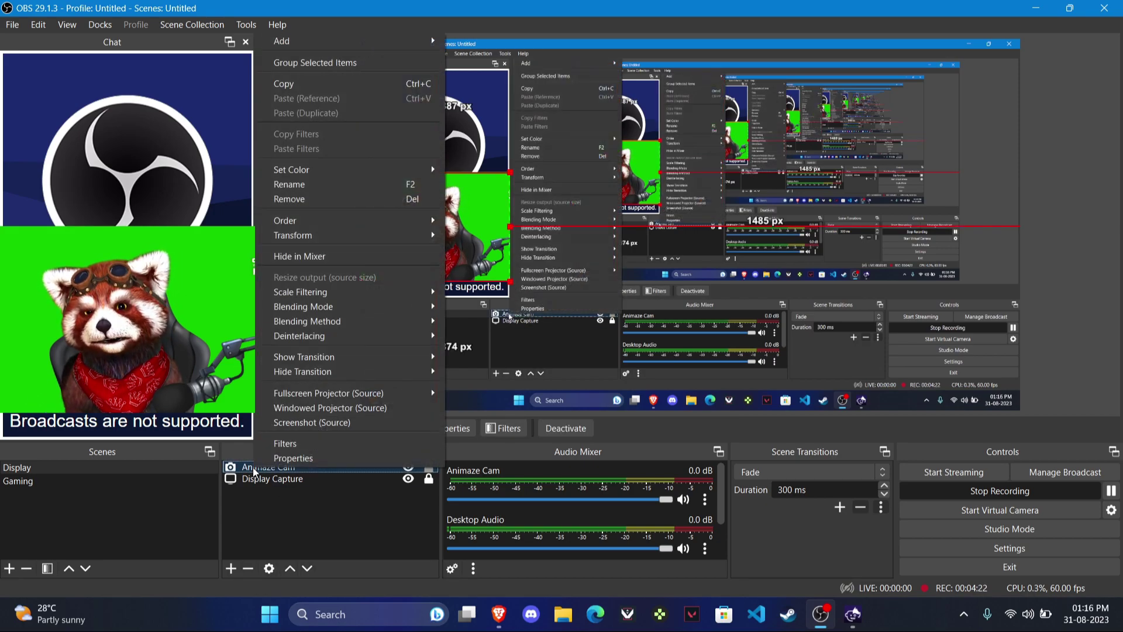
click(300, 447)
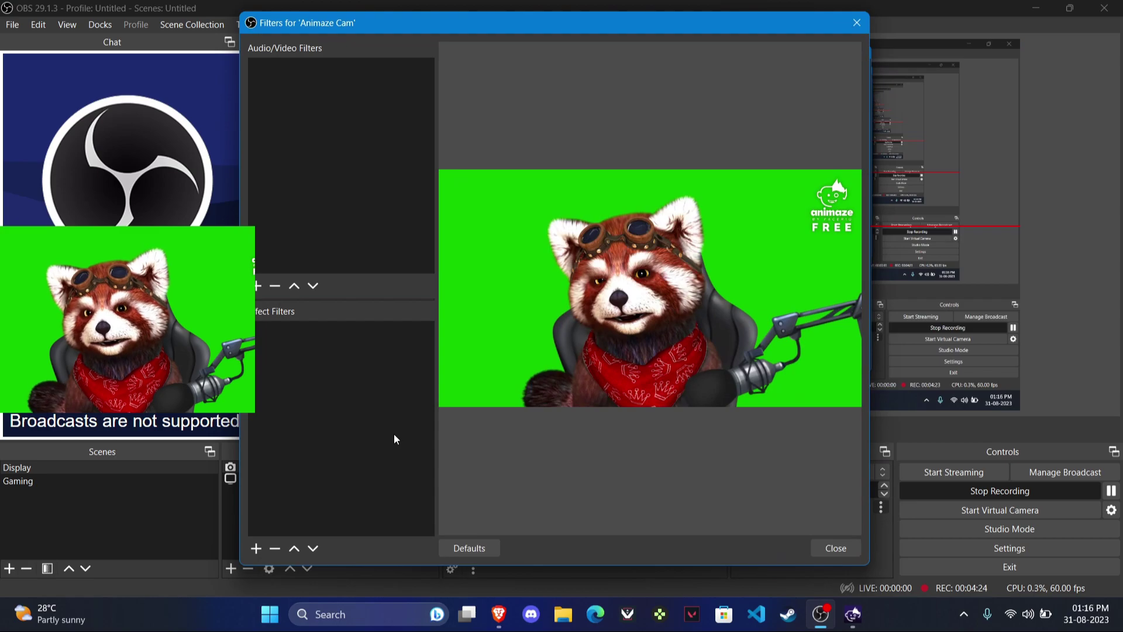
click(256, 548)
click(299, 390)
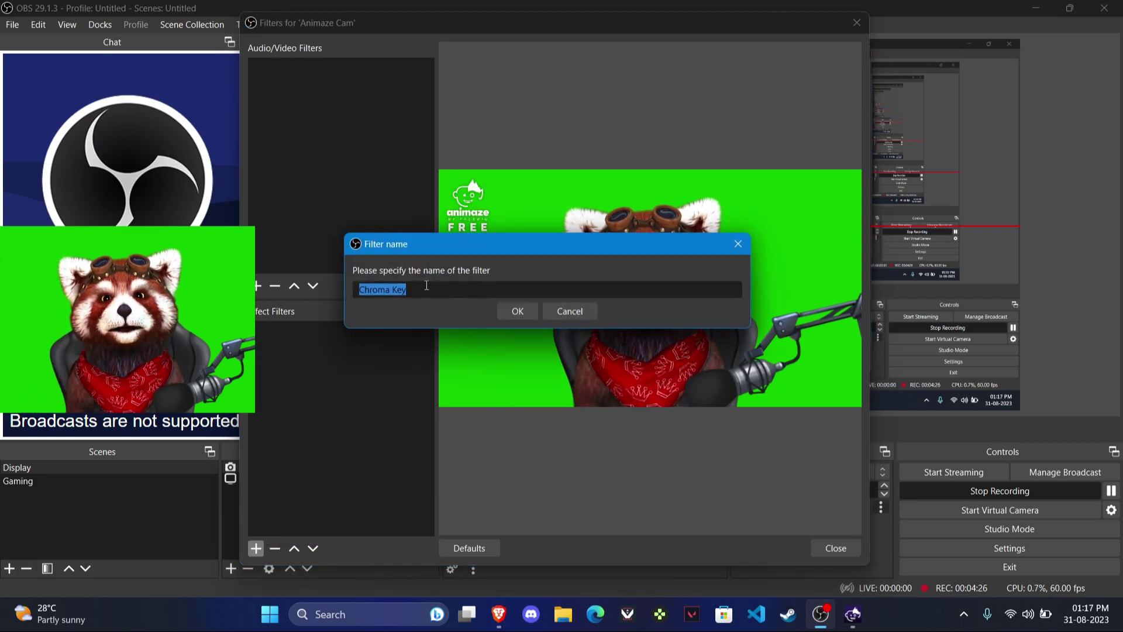
click(510, 310)
click(647, 258)
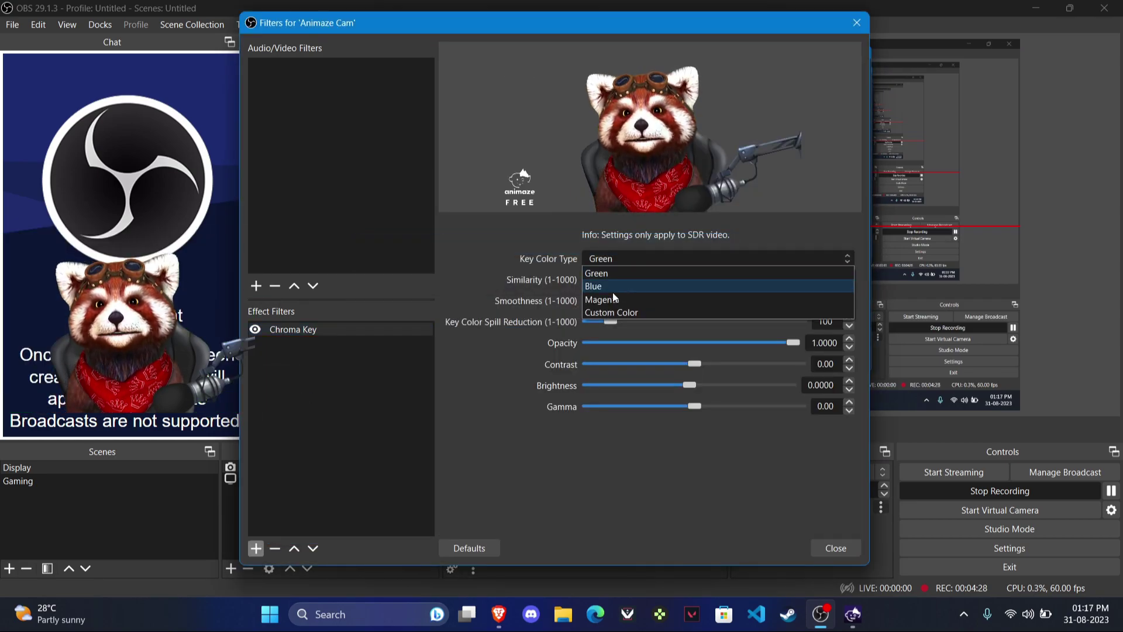
click(602, 275)
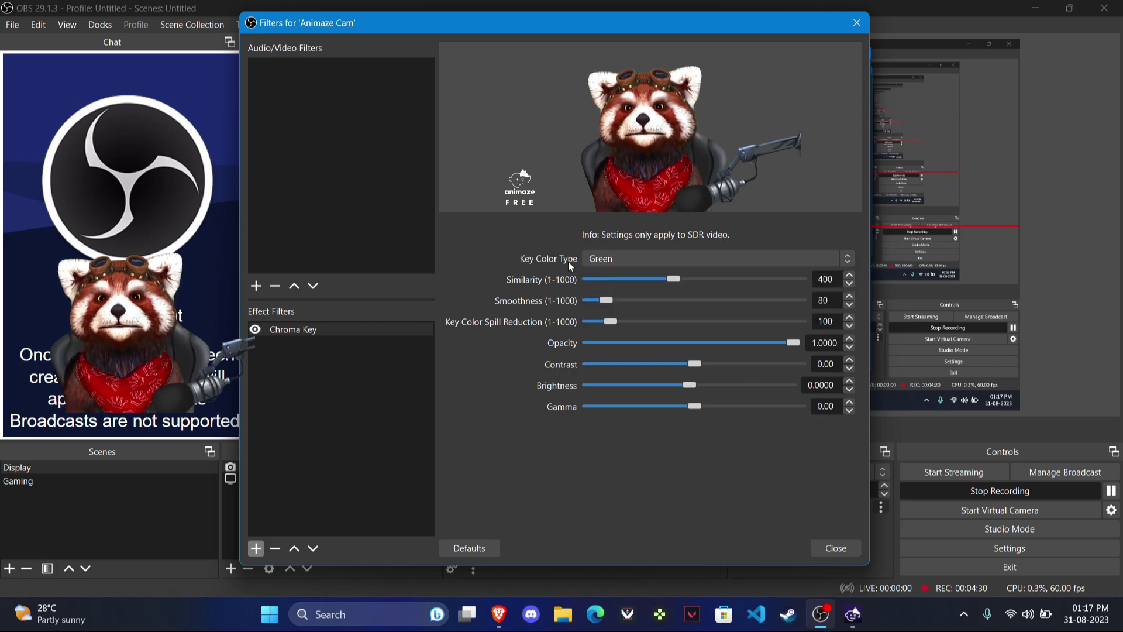
click(837, 549)
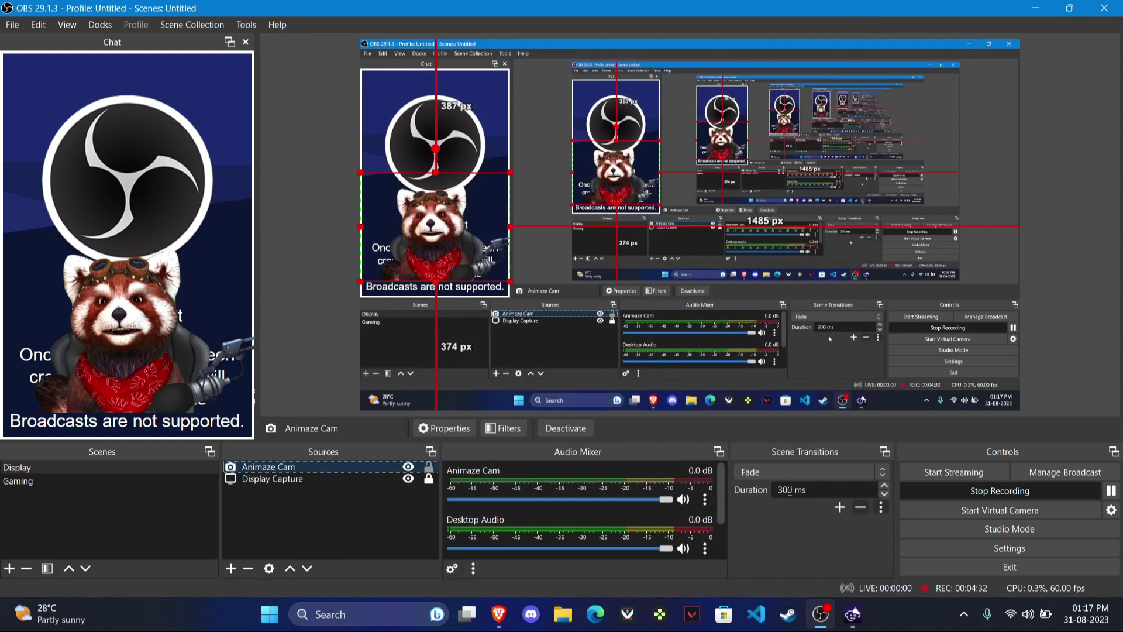
- Minimize OBS Studio to show the keyed red panda over the desktop wallpaper
click(1037, 9)
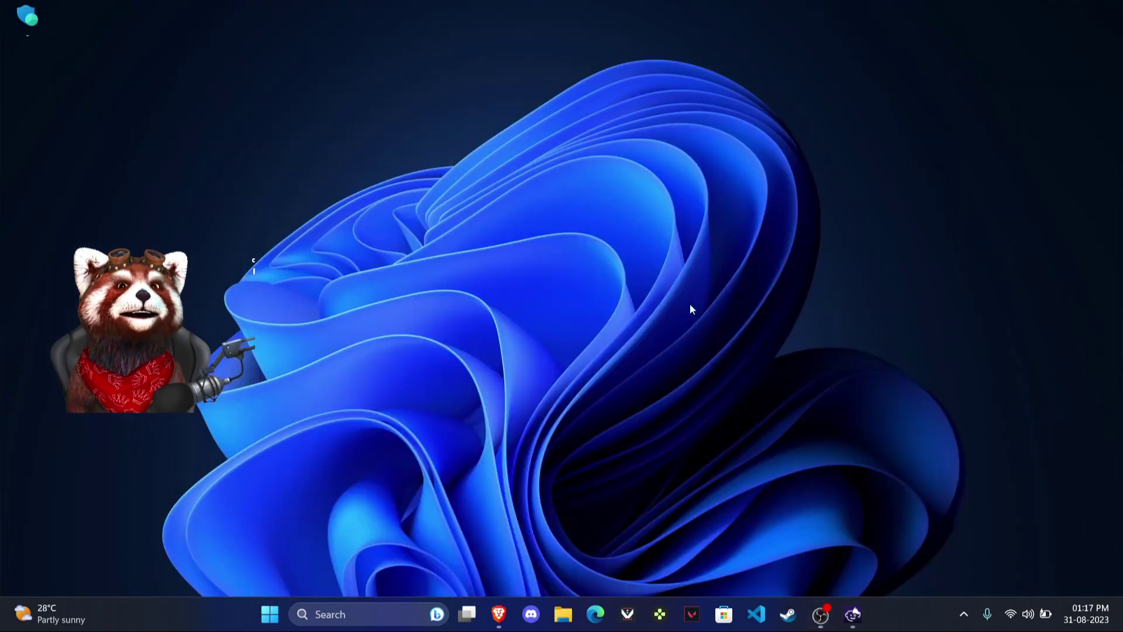